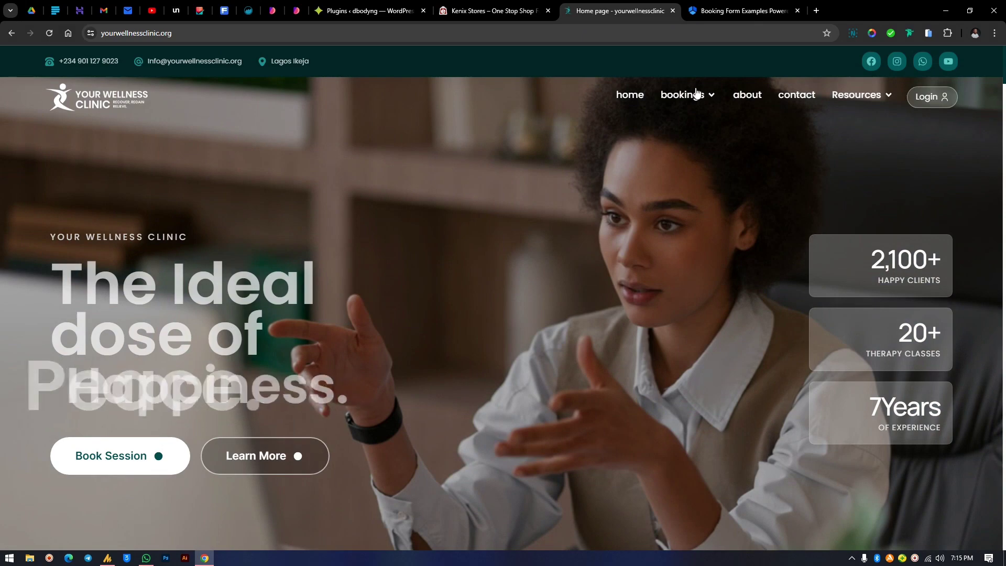
Step: Search the Amelia booking-form examples for 'you' and start a vote for Your Wellness Clinic
key(ctrl+Tab)
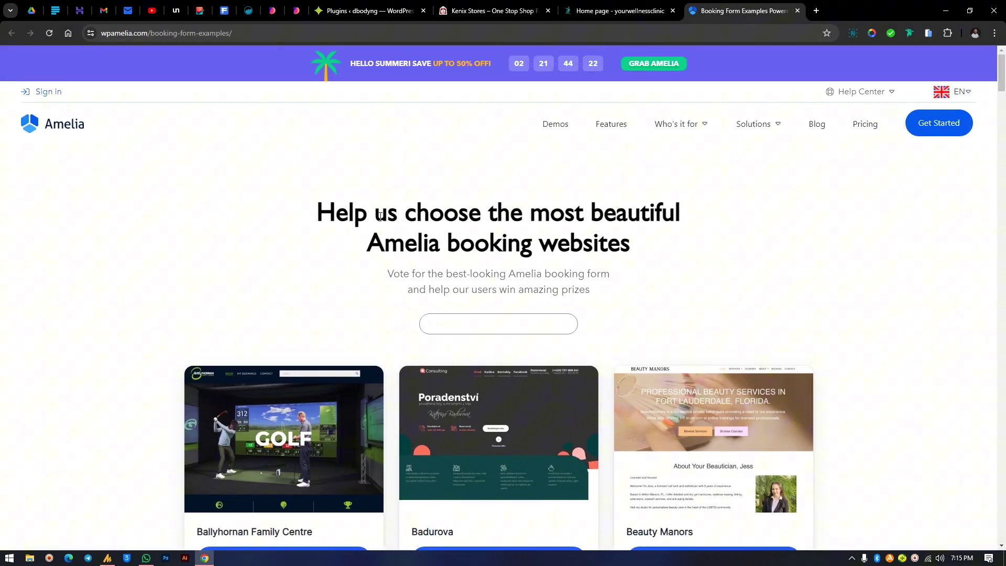
scroll(435, 267, down, 2)
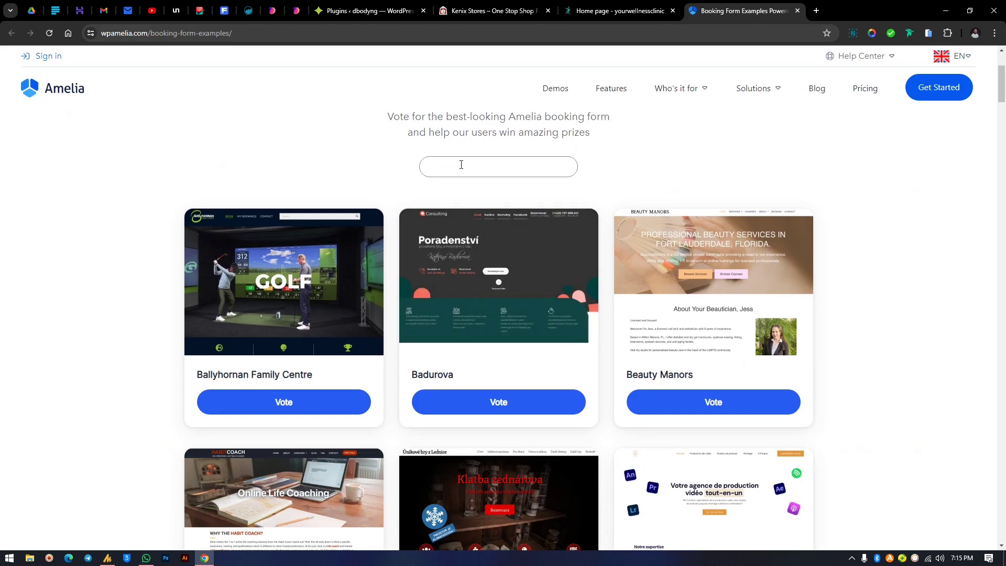
text(you)
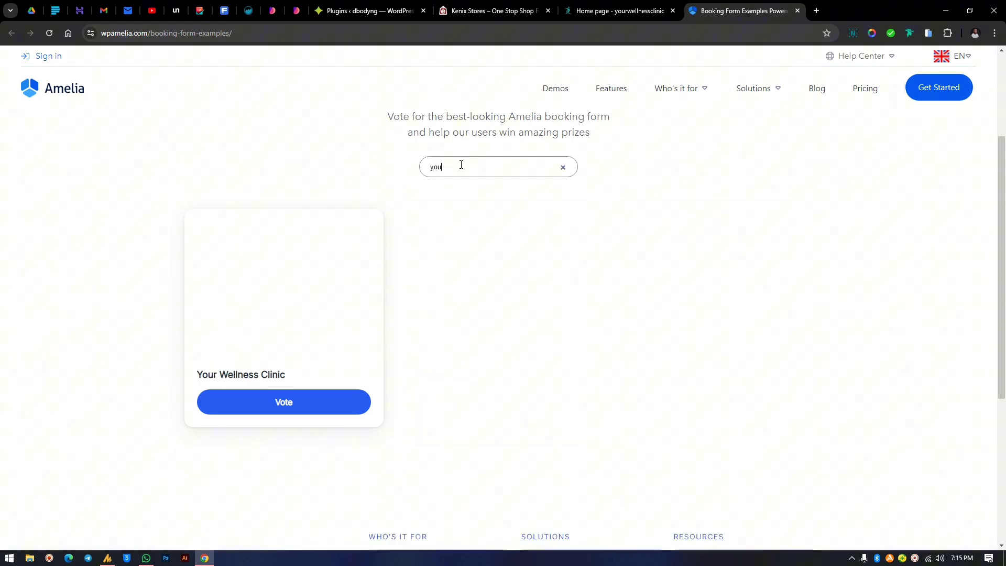
click(283, 402)
Step: Autofill the saved verification email, submit the vote, and return to the clinic tab
click(461, 291)
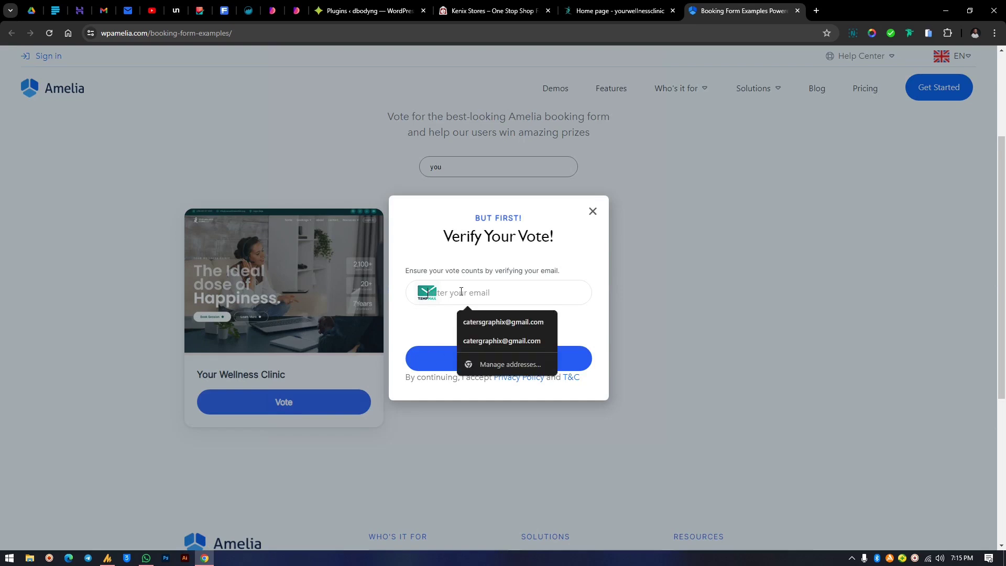
click(490, 321)
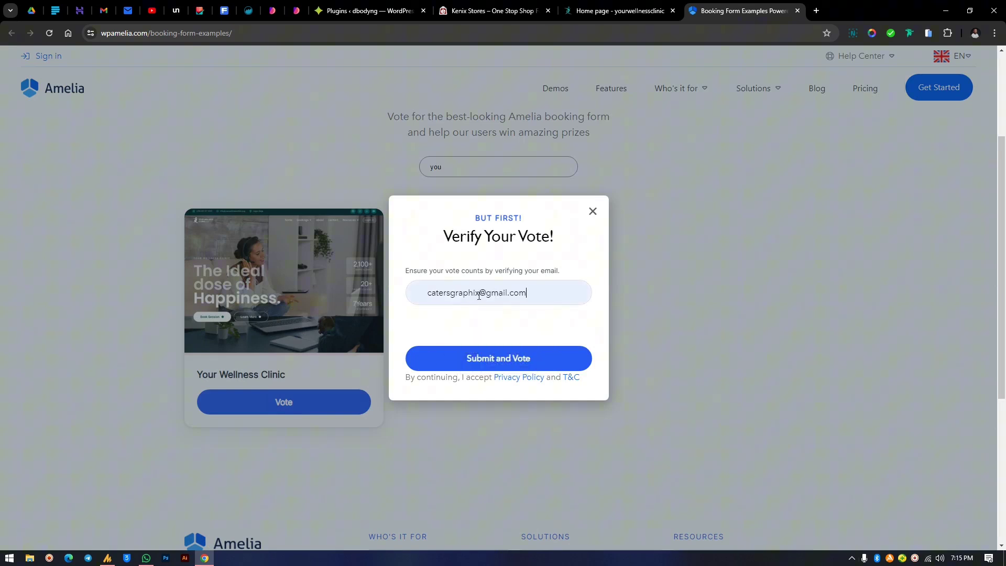
click(478, 295)
text(x)
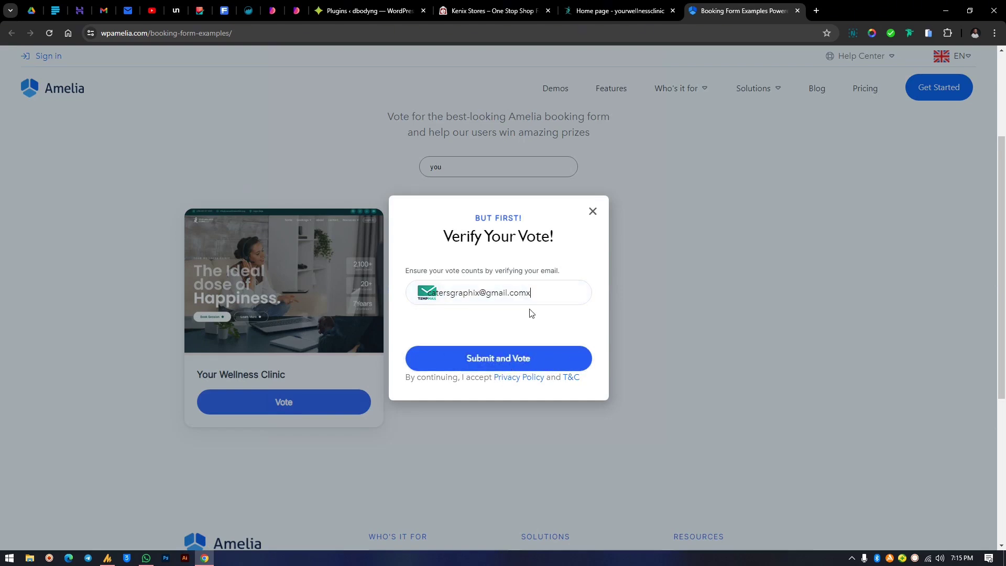
key(BackSpace)
click(536, 366)
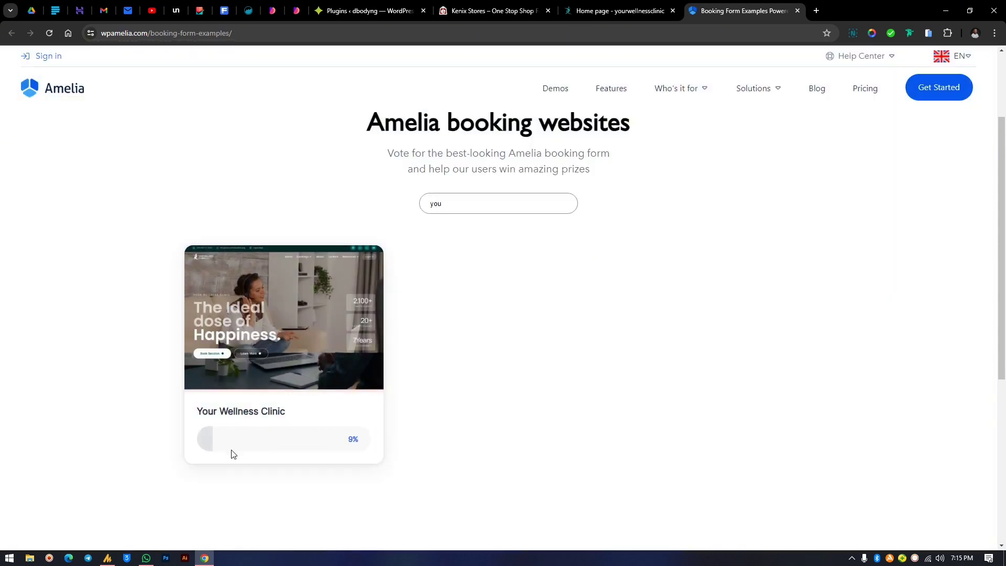
click(621, 11)
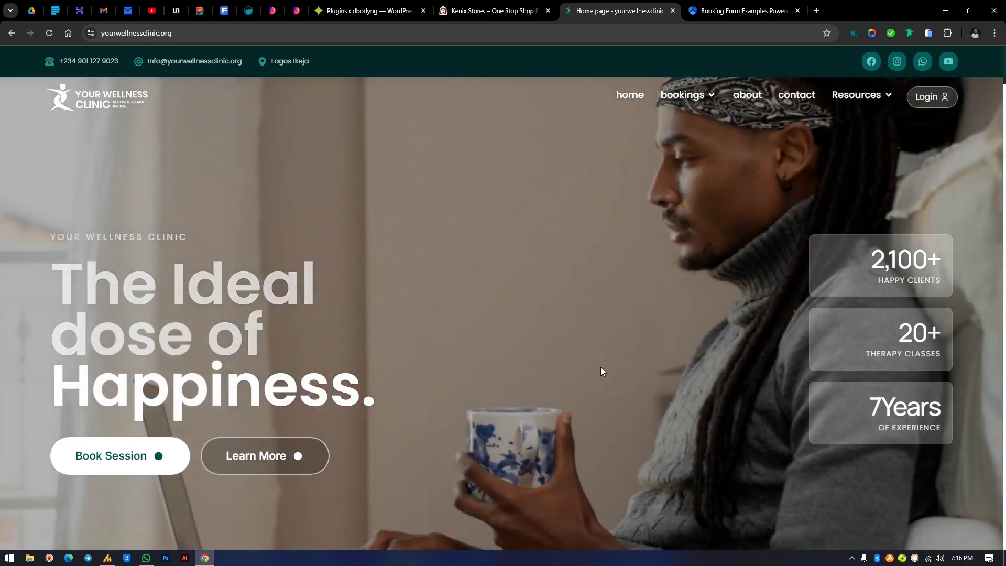
Step: Scroll the clinic home page to the 'Book Everything In One Place' form, then switch to Kenix Stores
scroll(652, 263, down, 2)
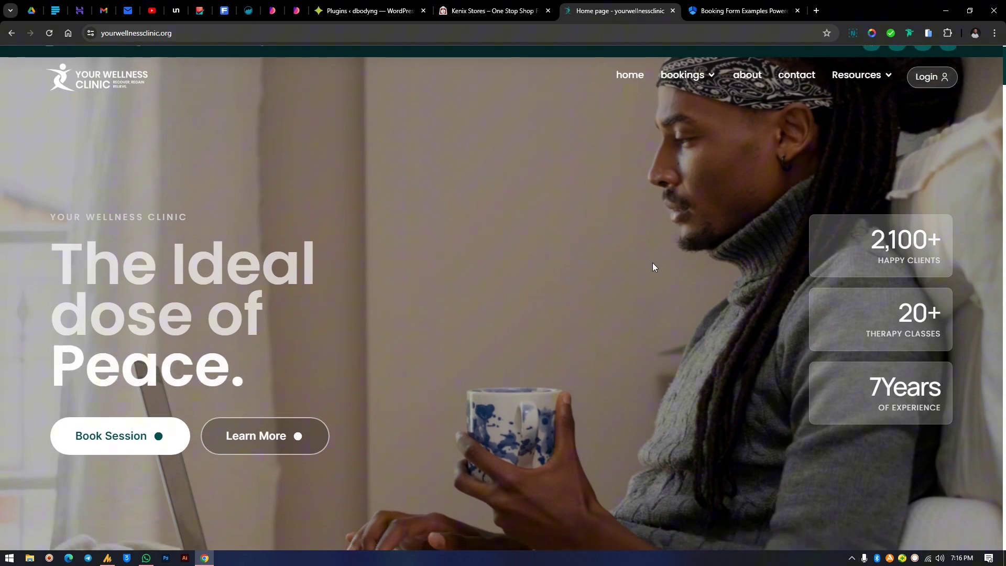
scroll(652, 261, down, 5)
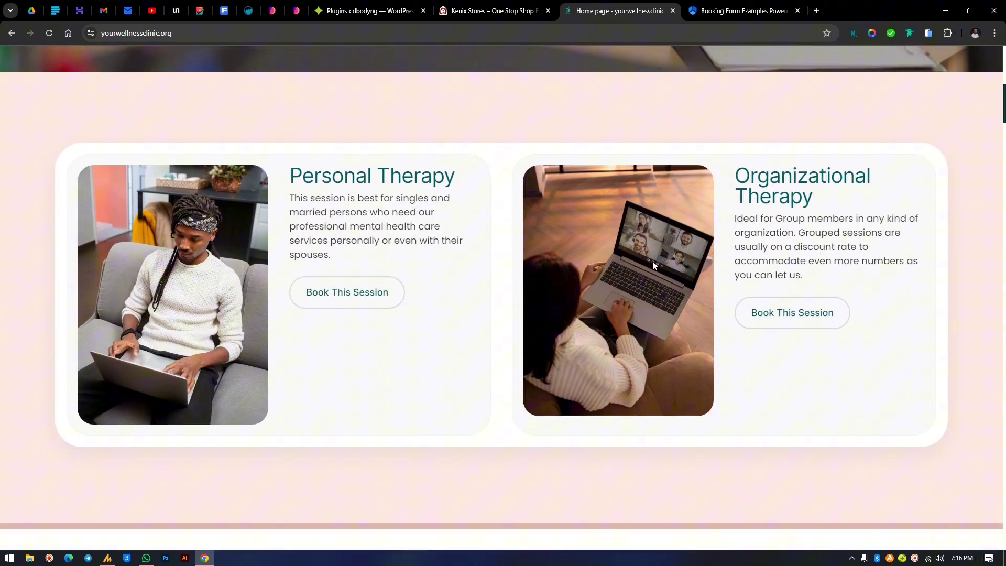
scroll(652, 261, down, 5)
scroll(652, 261, down, 3)
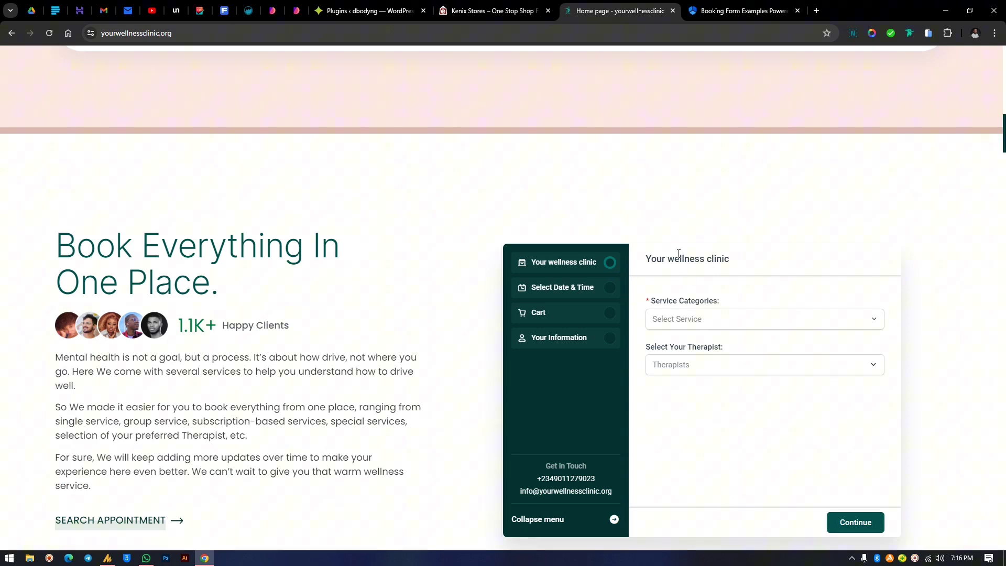
click(498, 9)
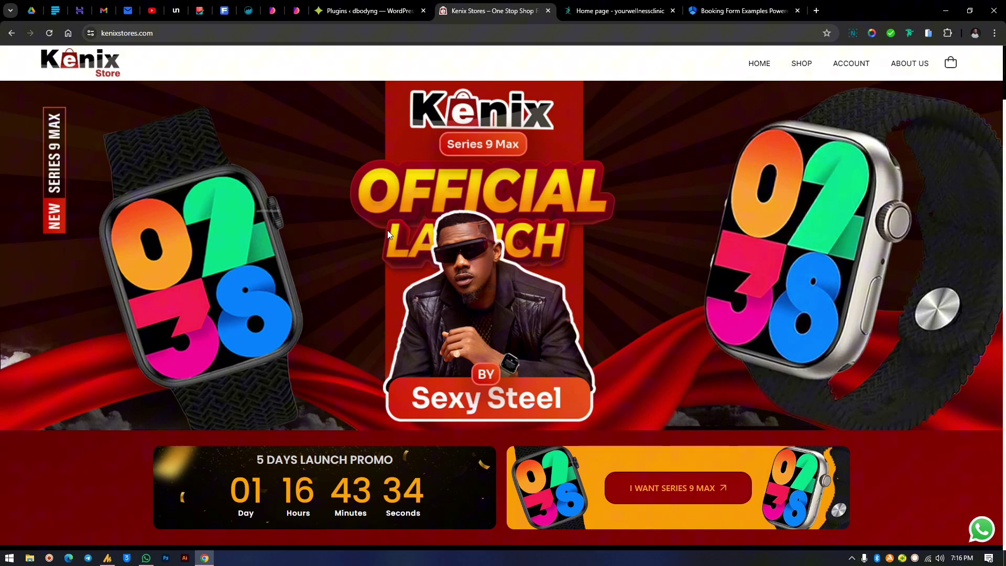
Step: Scroll Kenix Stores down to the Ultra Watch section, then switch back to the clinic tab
scroll(622, 266, down, 3)
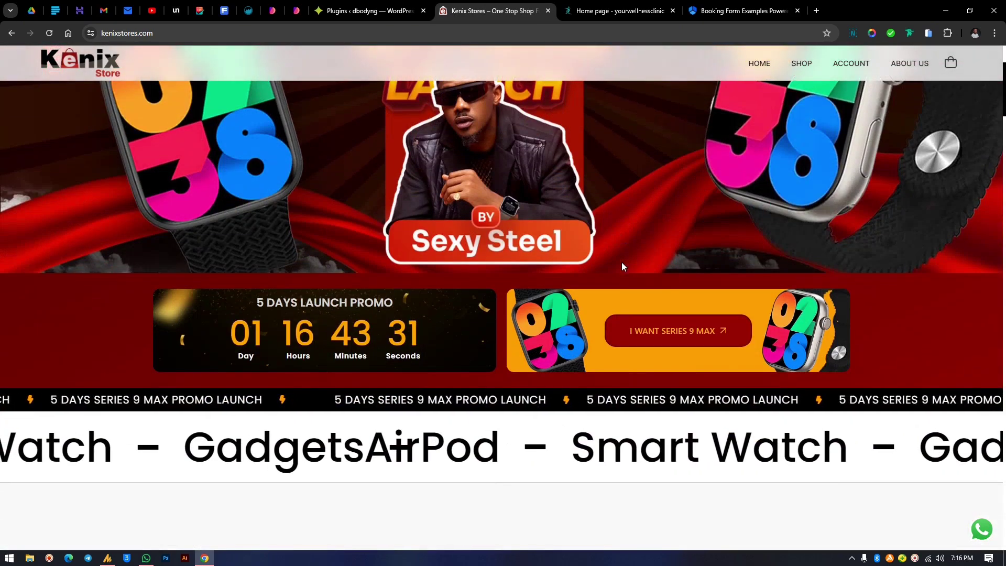
scroll(623, 266, down, 4)
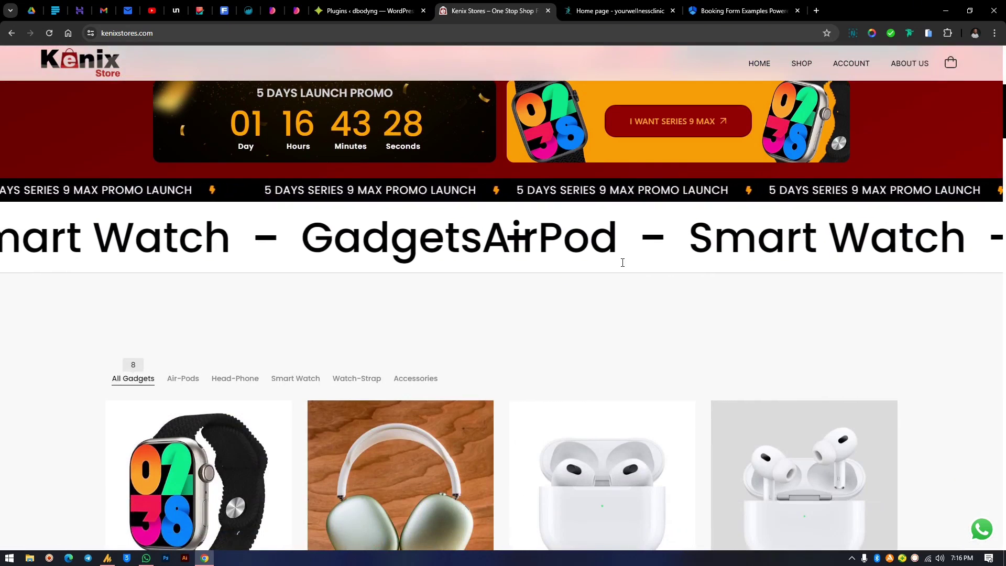
scroll(622, 265, down, 4)
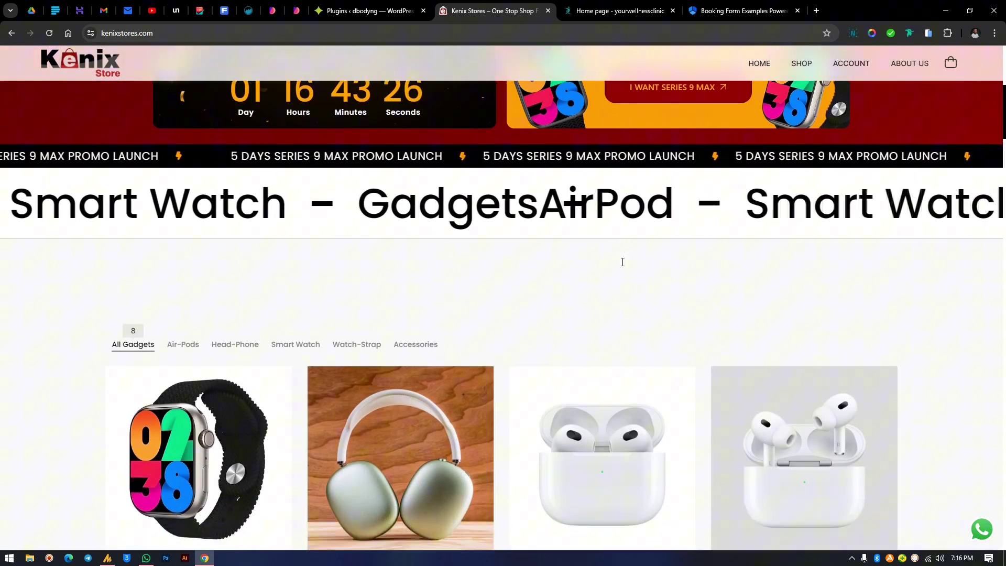
scroll(622, 265, down, 10)
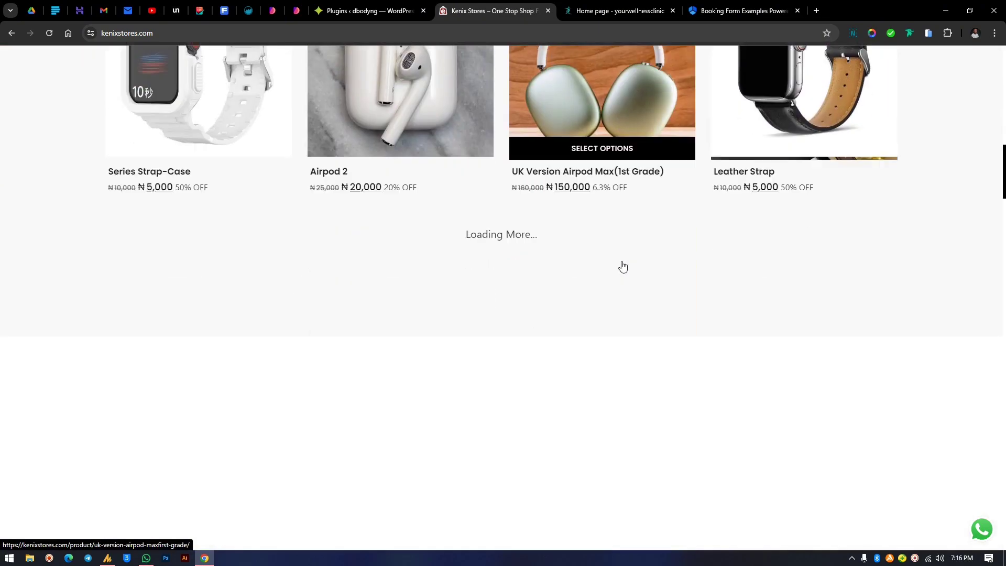
scroll(623, 265, down, 12)
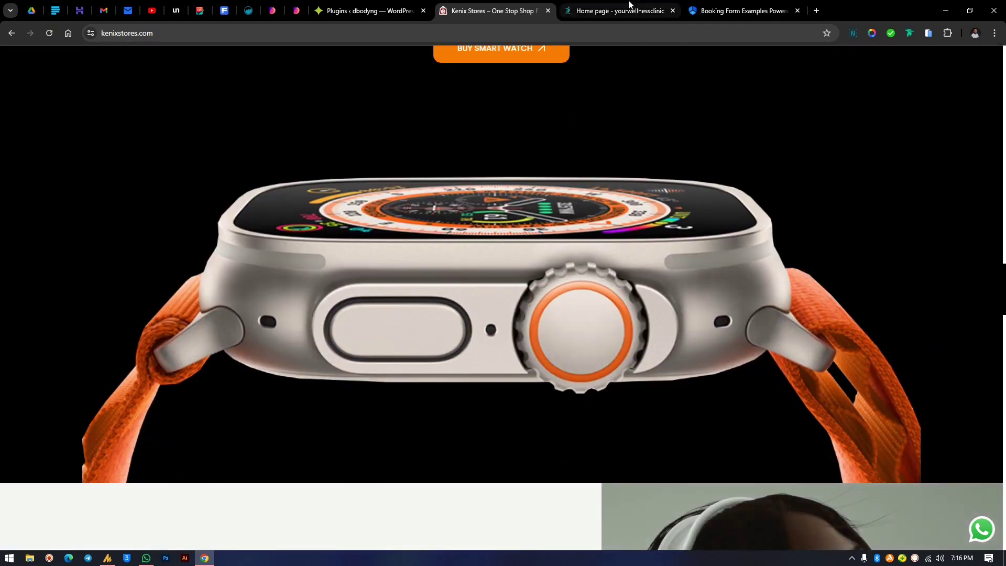
click(644, 10)
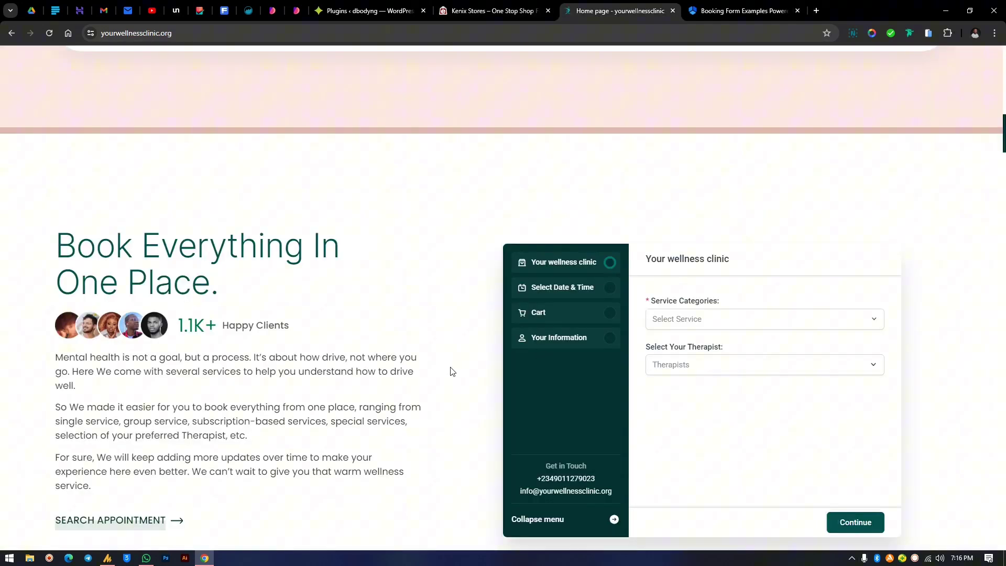
Step: Scroll the clinic home page past About Us and Our Therapists to Frequent Questions
scroll(458, 366, down, 6)
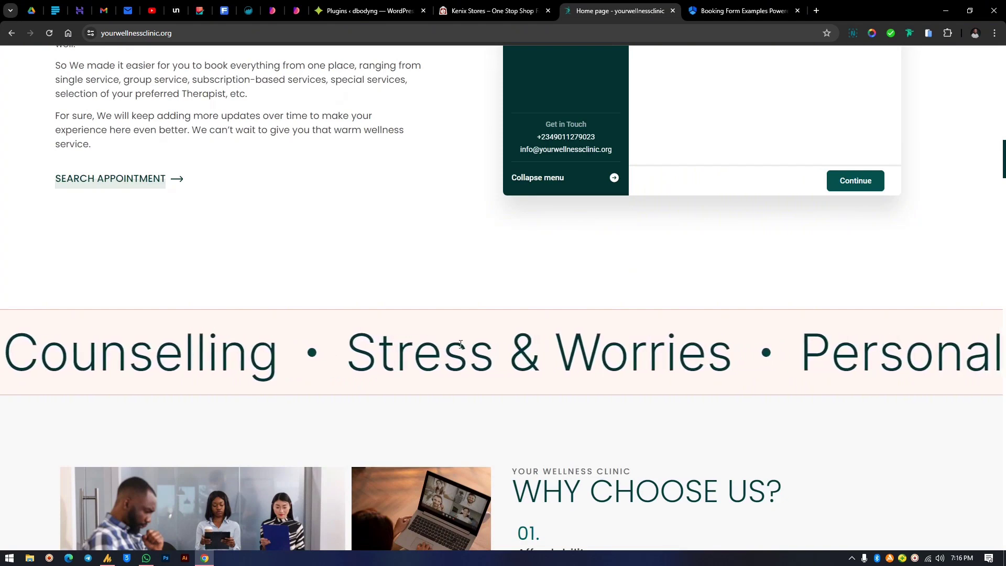
scroll(886, 411, down, 4)
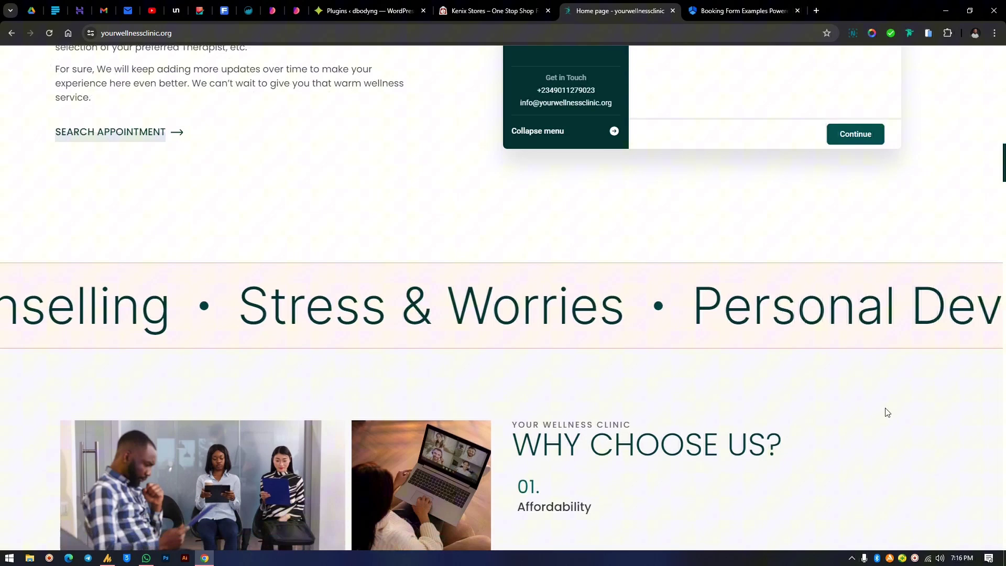
scroll(884, 408, down, 5)
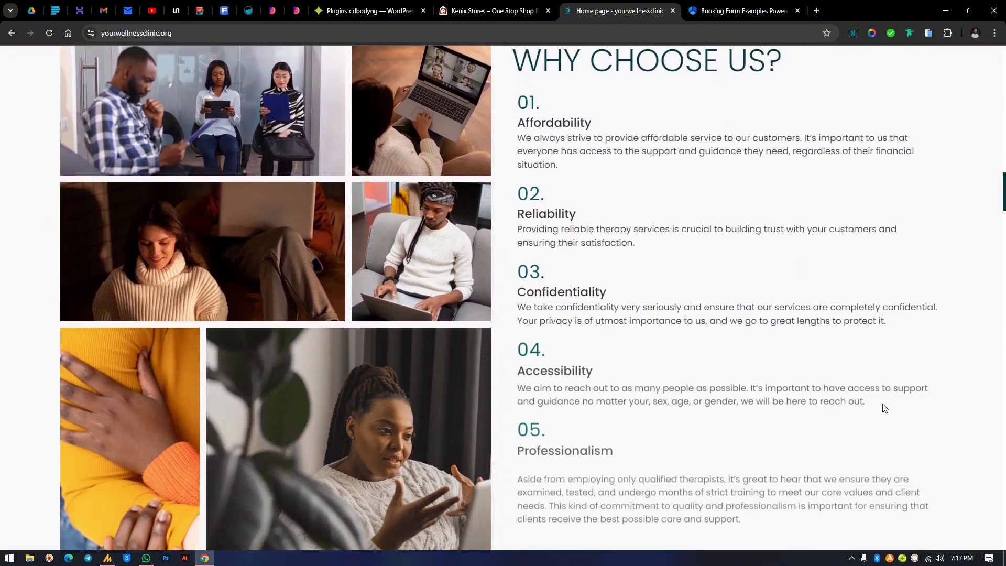
scroll(885, 408, down, 3)
scroll(884, 407, down, 8)
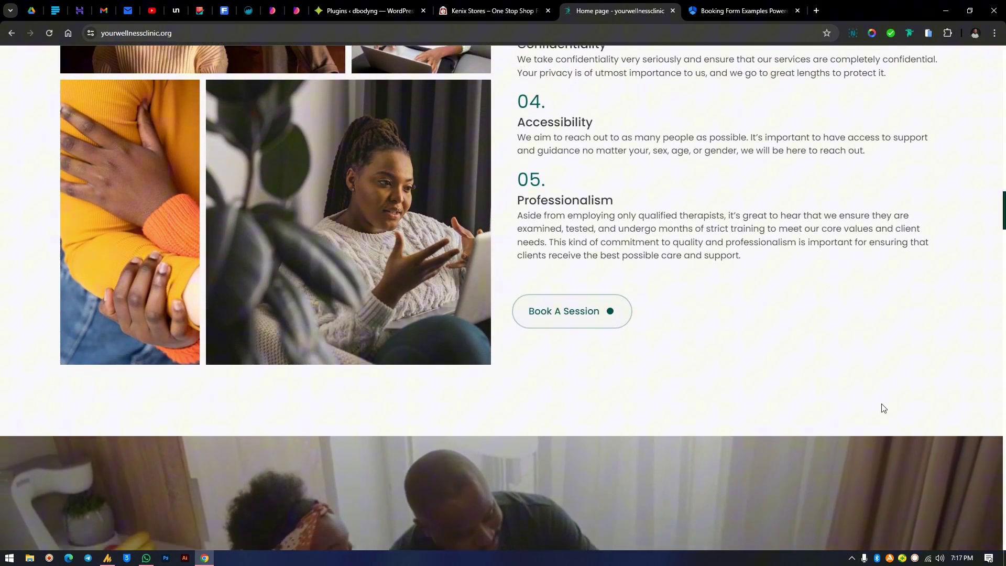
scroll(883, 406, down, 3)
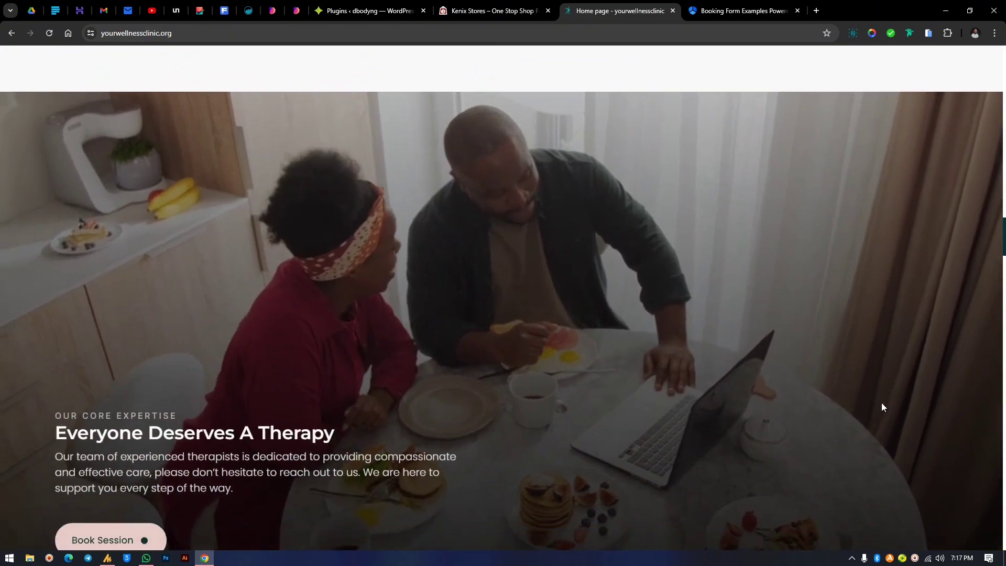
scroll(882, 406, down, 11)
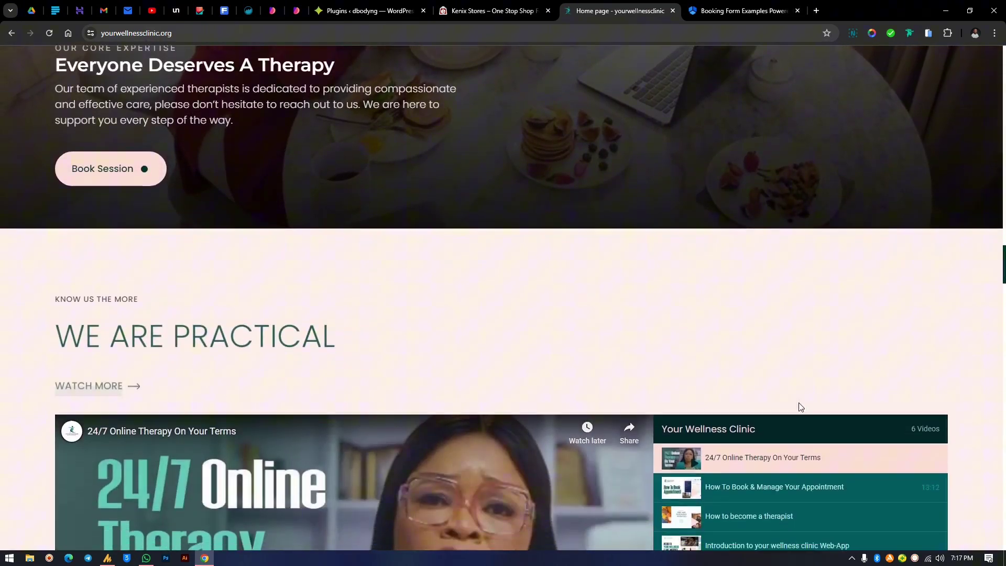
scroll(732, 406, down, 11)
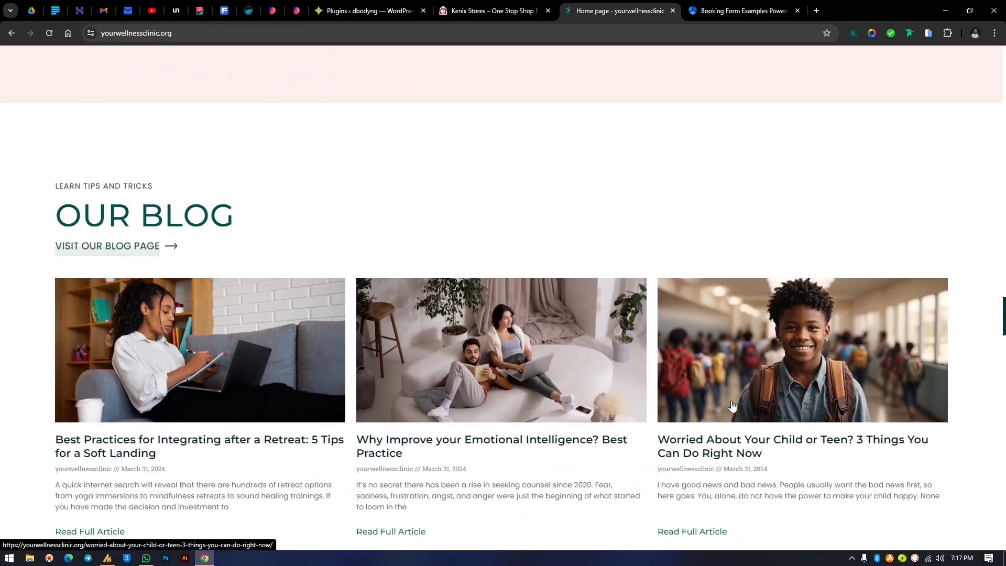
scroll(732, 405, down, 5)
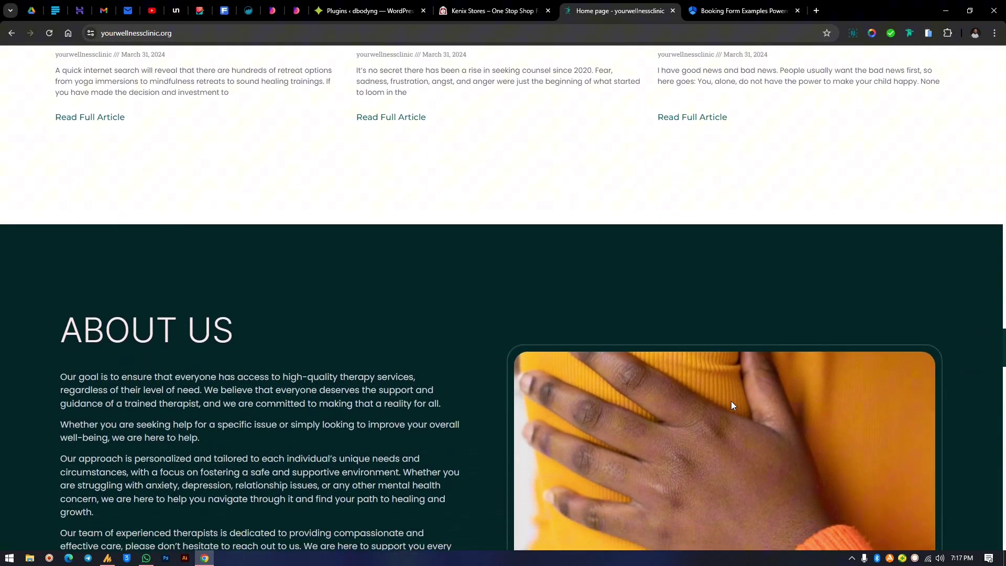
scroll(731, 401, down, 6)
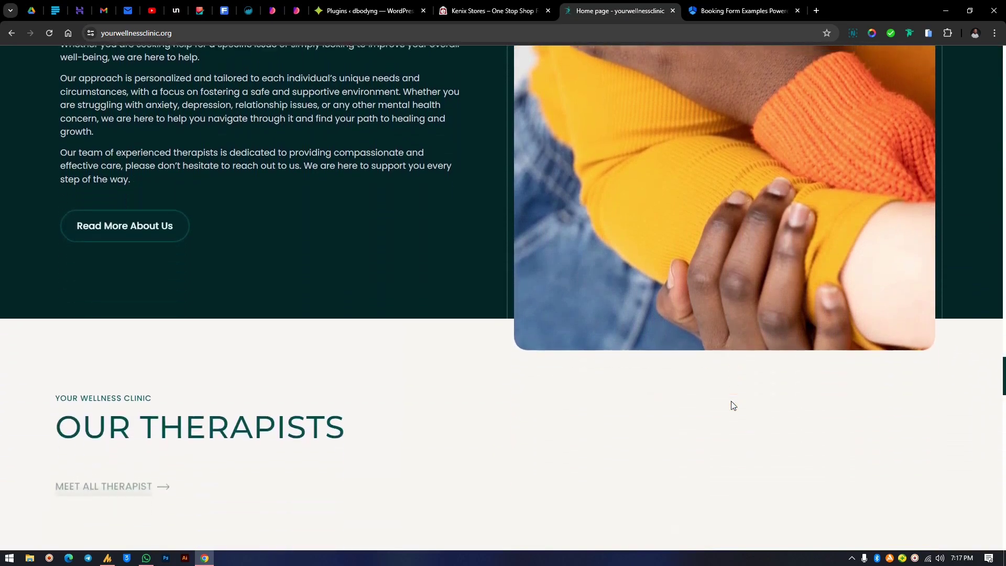
scroll(732, 401, up, 1)
scroll(732, 405, up, 5)
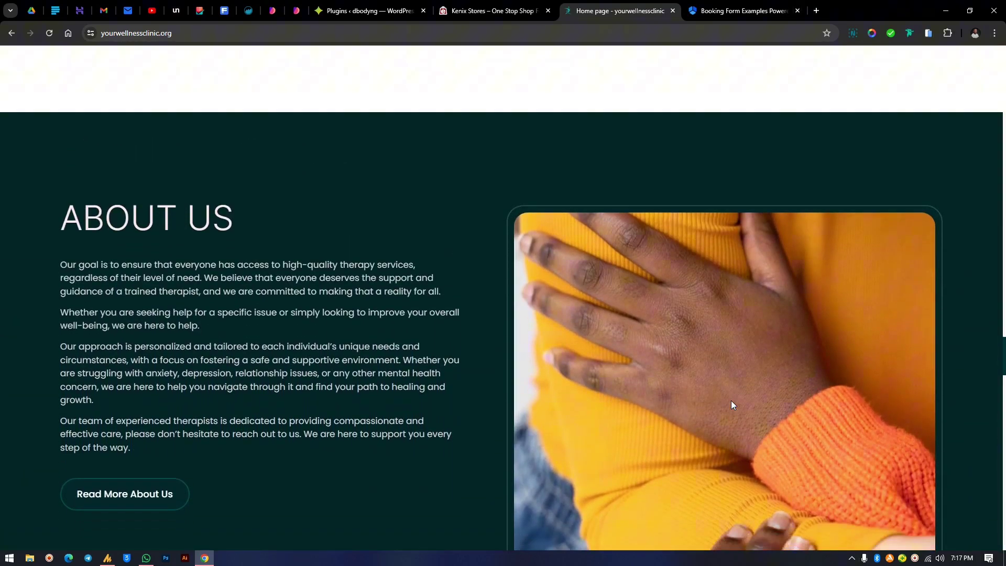
scroll(731, 405, down, 4)
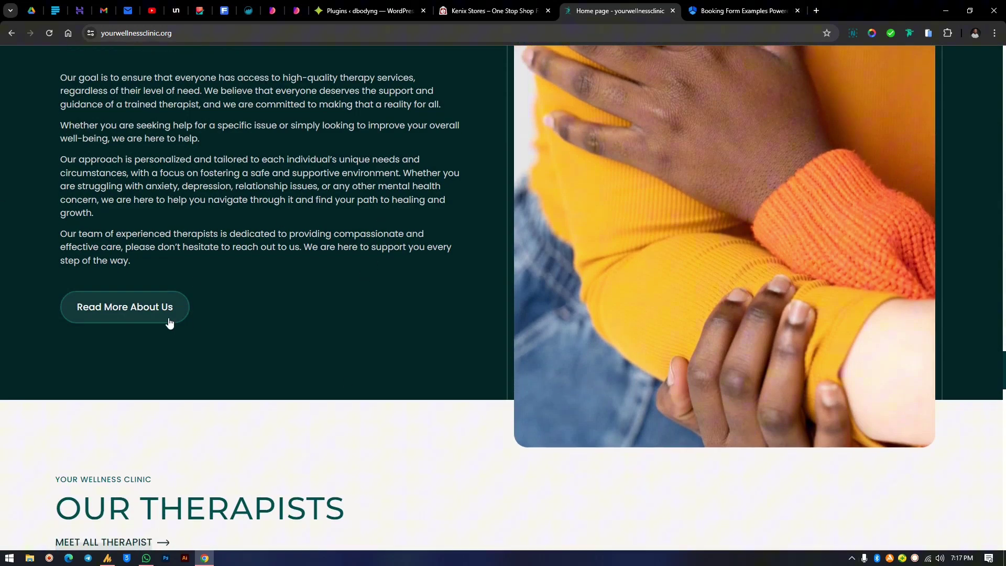
scroll(551, 303, down, 1)
scroll(551, 306, down, 12)
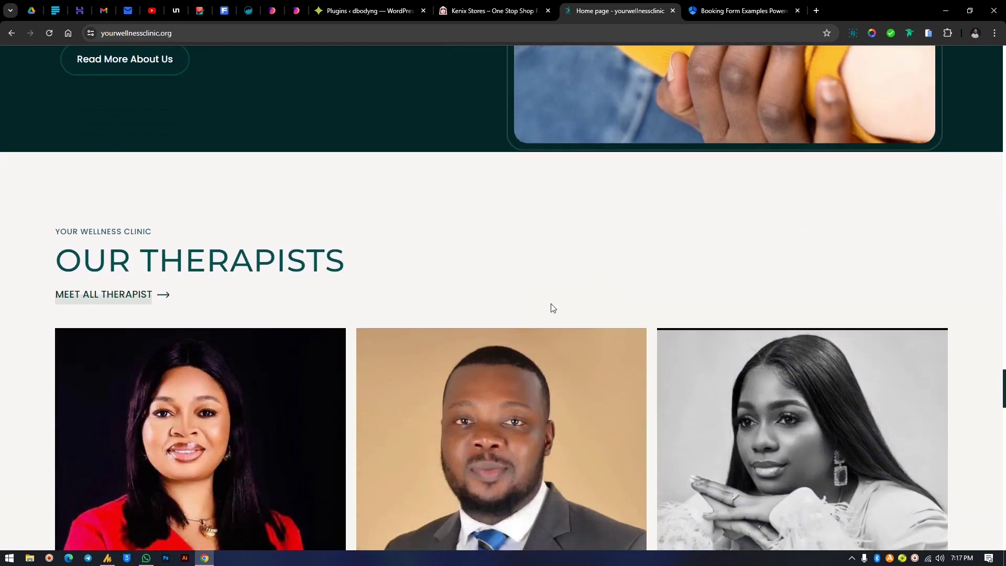
scroll(555, 320, down, 2)
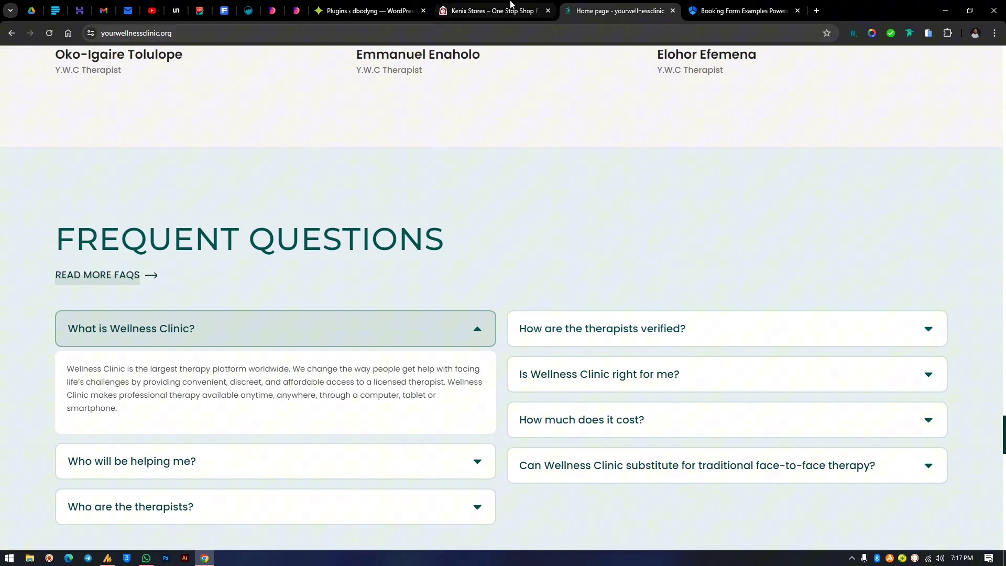
Step: Browse the Kenix Stores page past the FAQ and testimonials, then return to the WordPress plugins tab
click(514, 9)
scroll(528, 283, down, 6)
scroll(529, 282, down, 17)
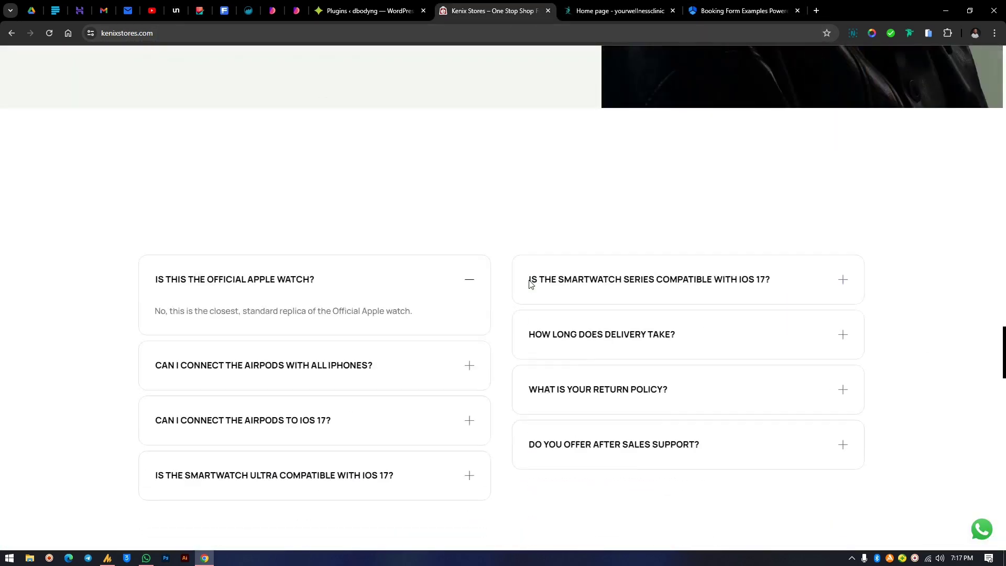
scroll(528, 278, up, 8)
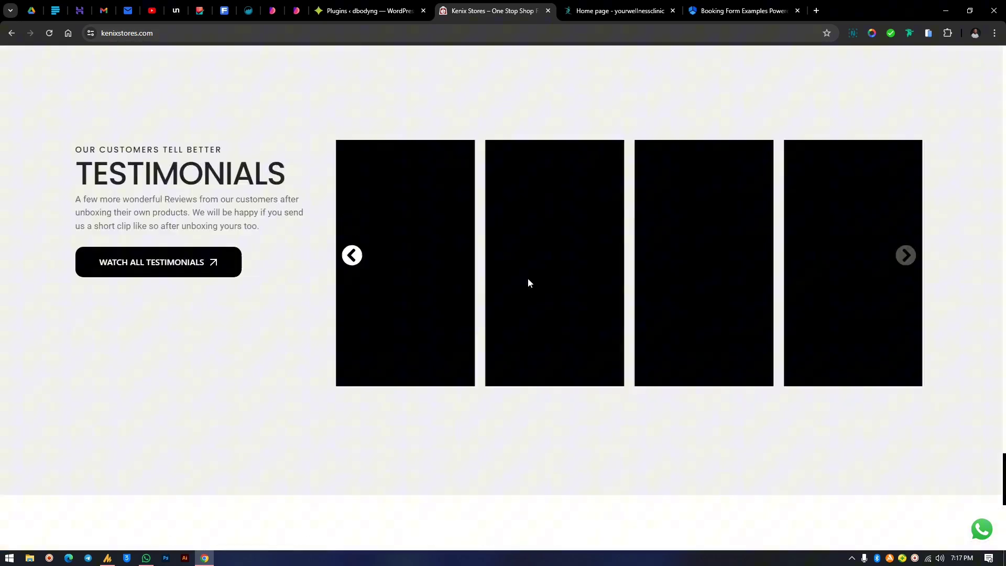
click(376, 10)
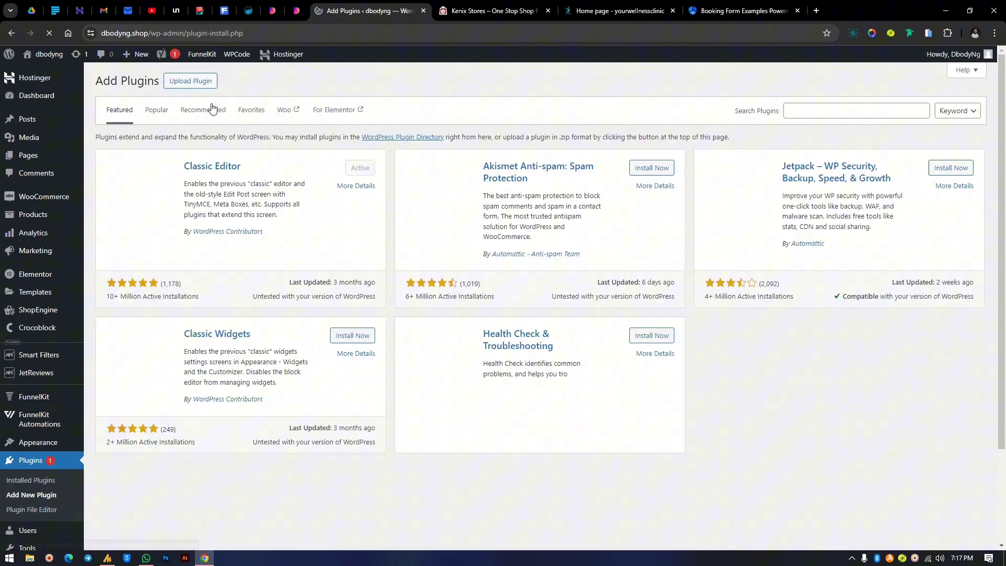
Step: Search the plugin directory for 'scroll' and browse the results
click(831, 112)
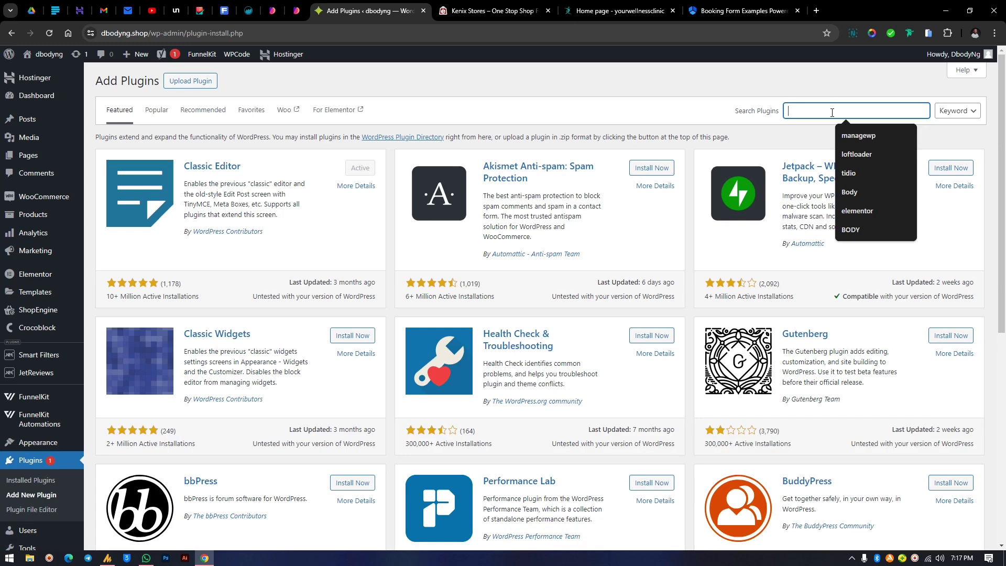
text(scroll)
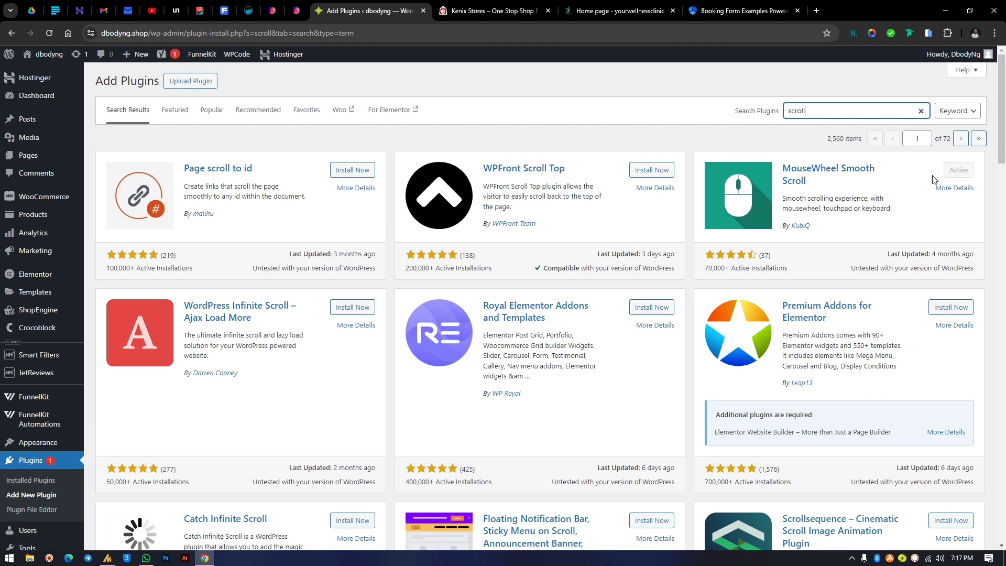
scroll(206, 337, down, 4)
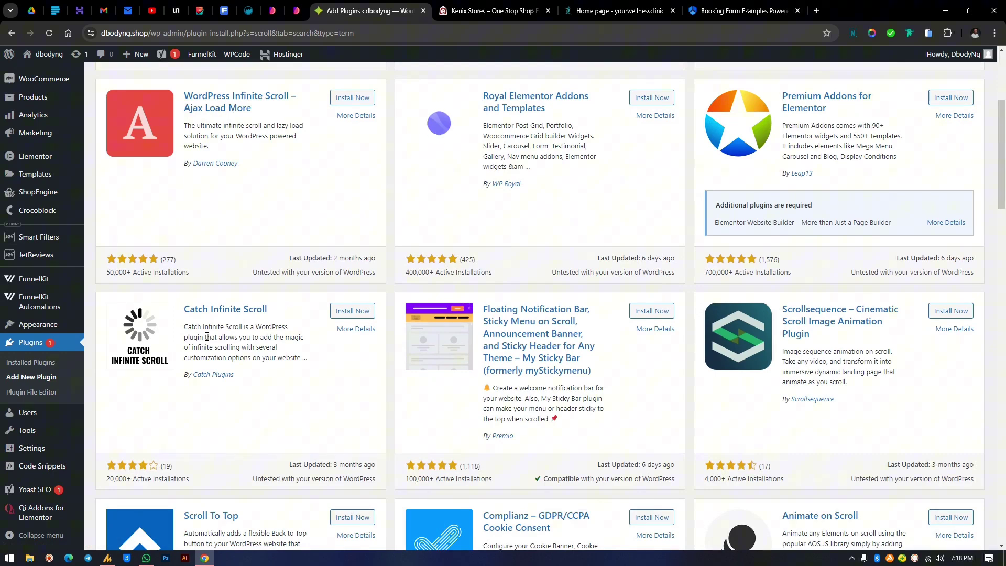
scroll(31, 487, down, 4)
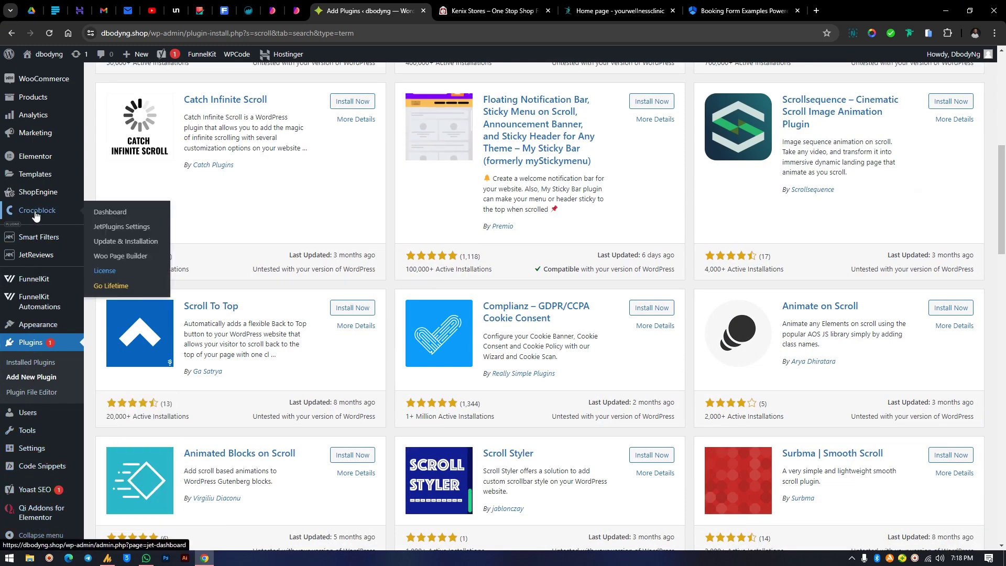
scroll(34, 217, down, 2)
Step: Return to the Installed Plugins list and locate MouseWheel Smooth Scroll
click(30, 405)
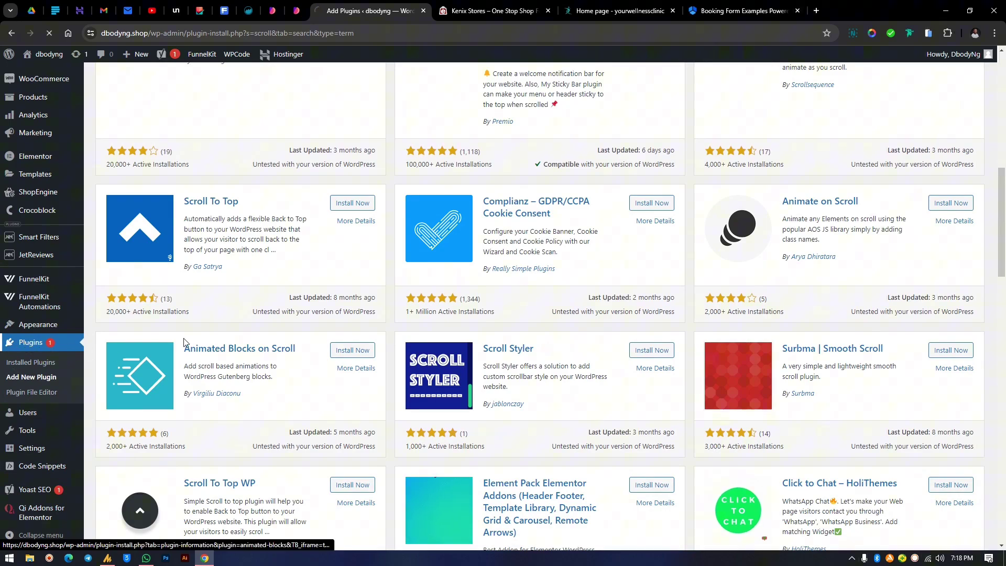
scroll(292, 291, down, 15)
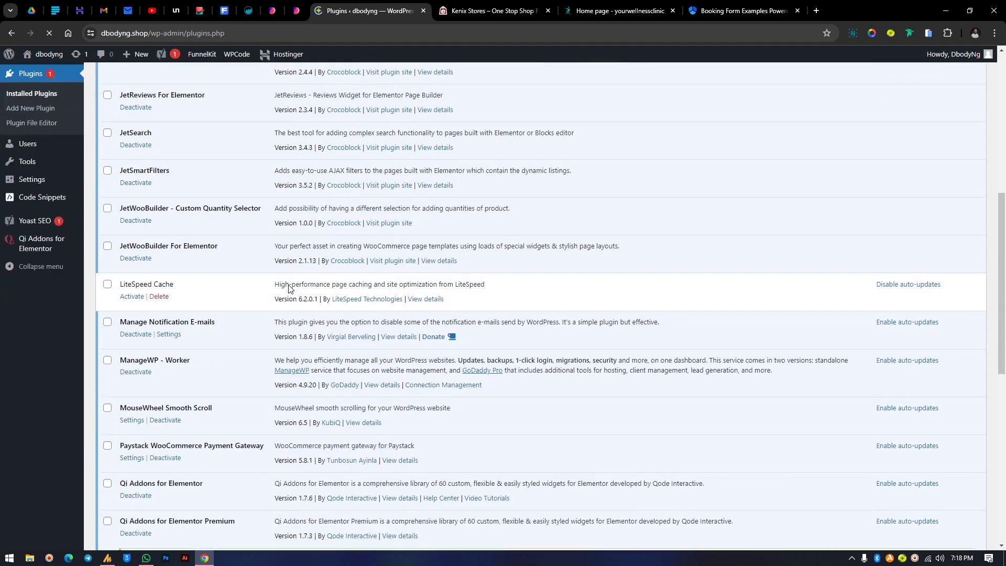
scroll(167, 439, up, 7)
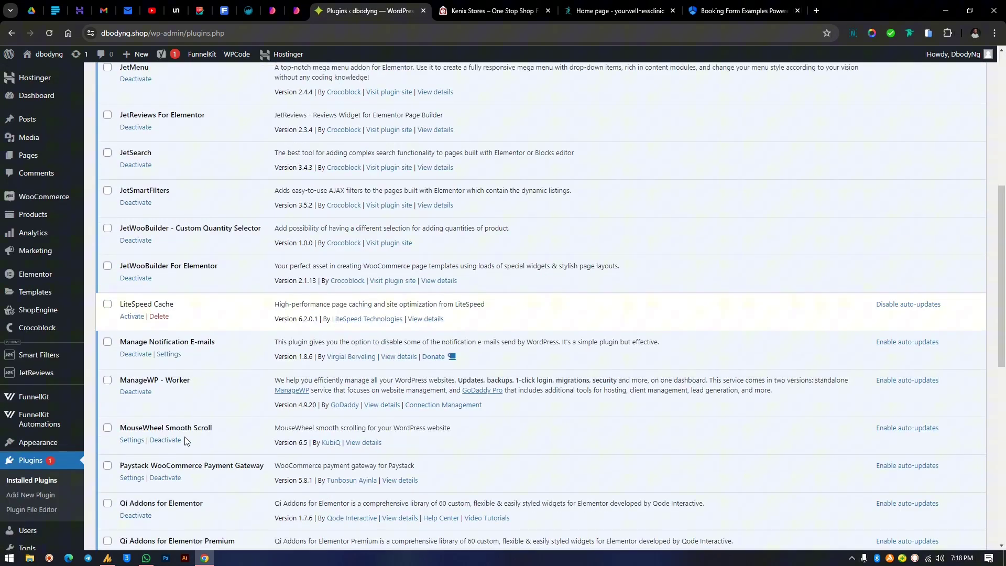
Step: Review the MouseWheel Smooth Scroll settings options, then switch to the clinic home page to test them
click(132, 440)
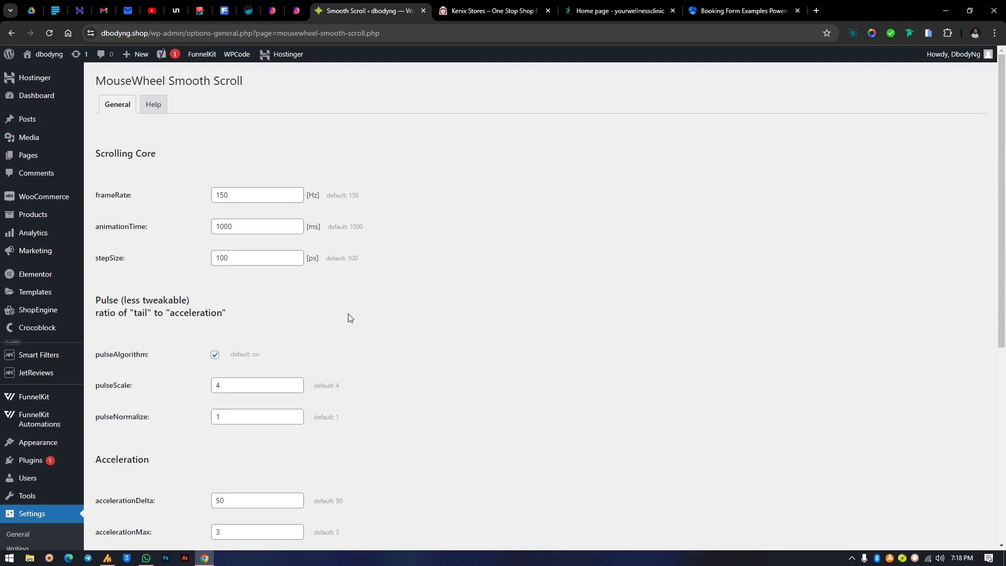
scroll(372, 297, down, 3)
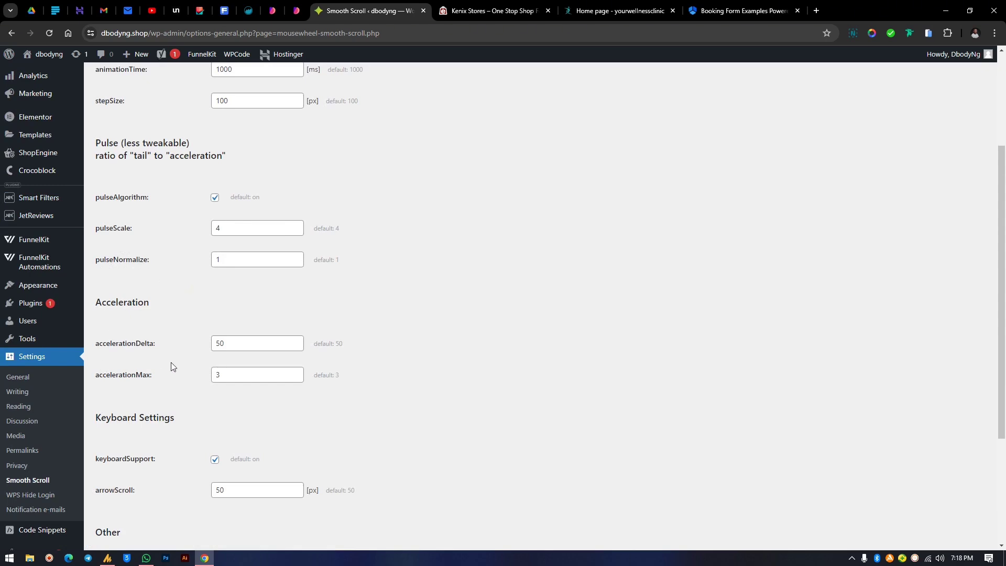
scroll(273, 403, down, 2)
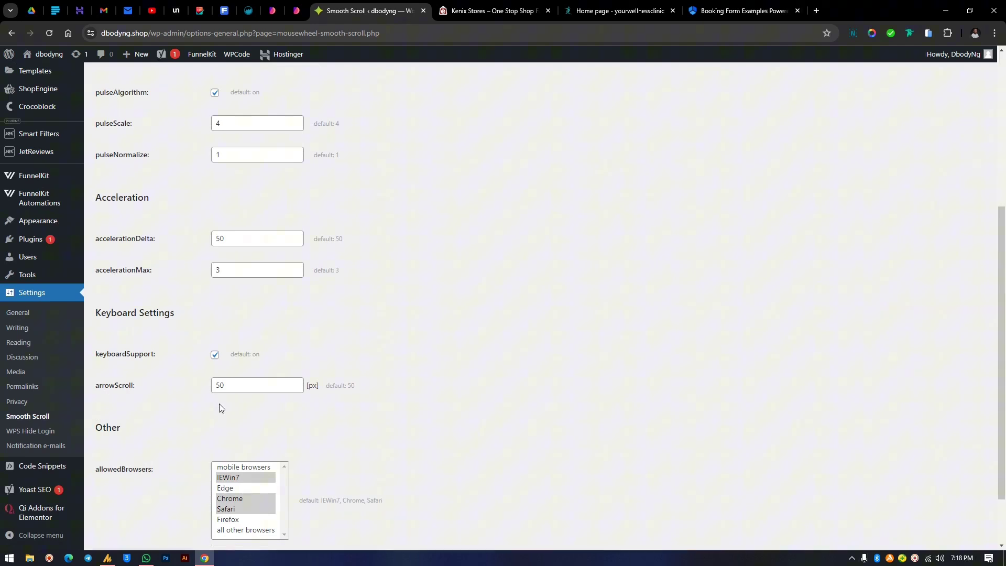
scroll(262, 402, down, 2)
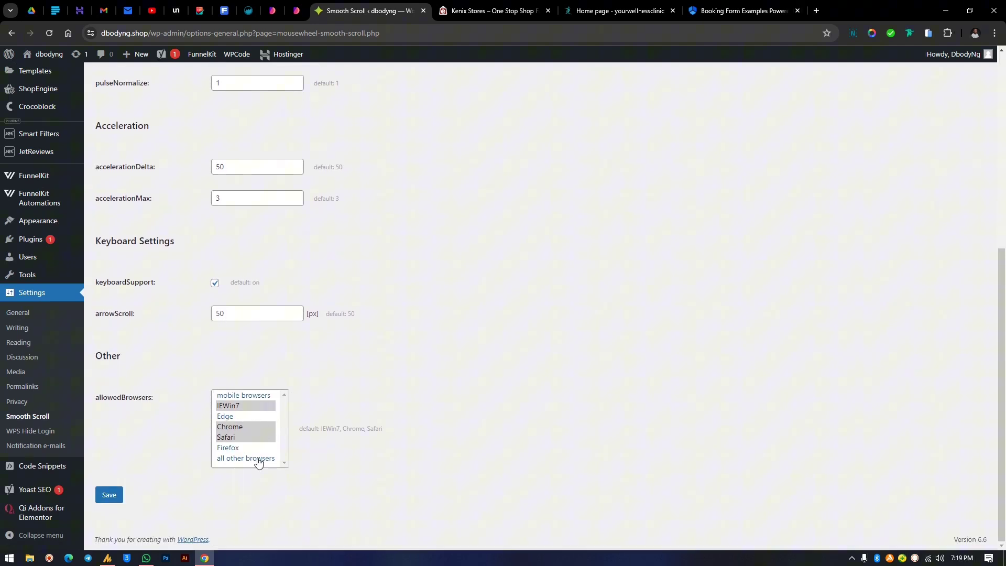
scroll(458, 296, up, 6)
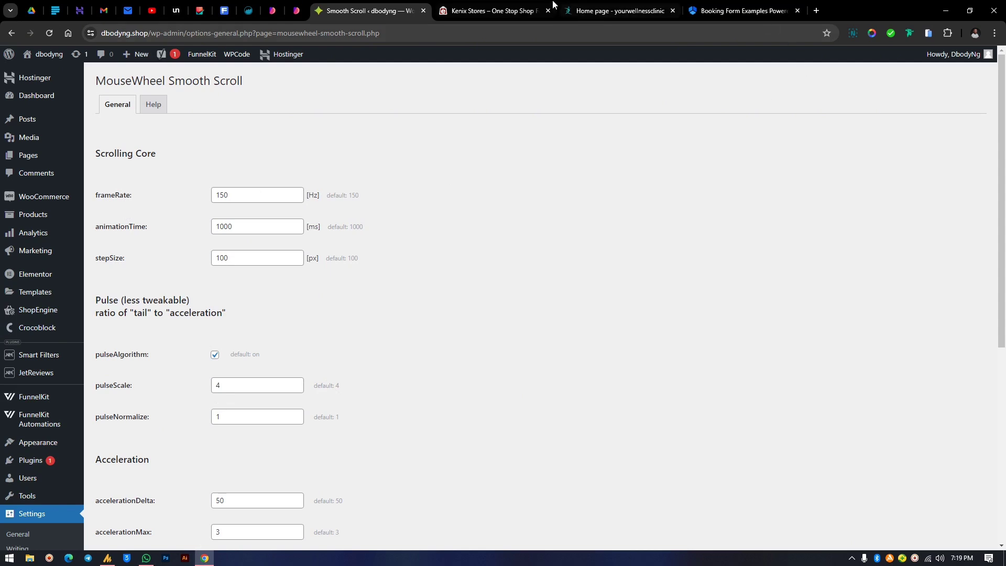
click(618, 11)
scroll(520, 291, up, 2)
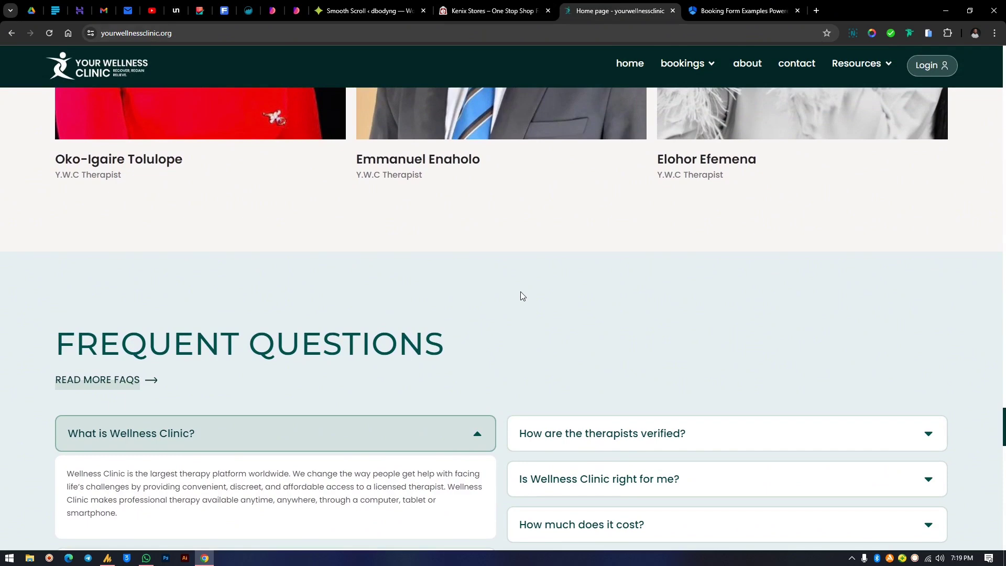
Step: Select the frameRate 150 Hz and animationTime 1000 ms values in the Smooth Scroll settings
click(328, 8)
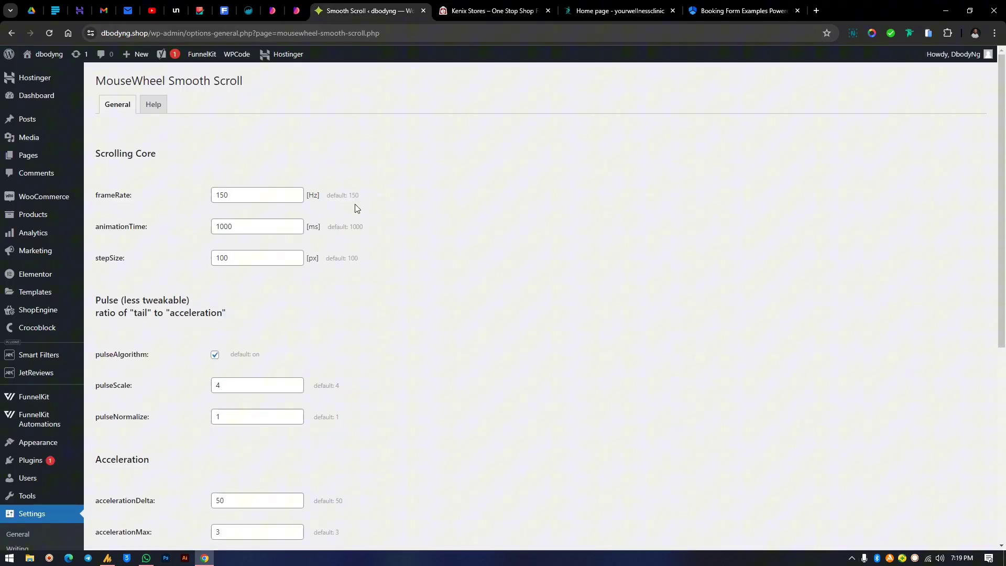
double_click(237, 188)
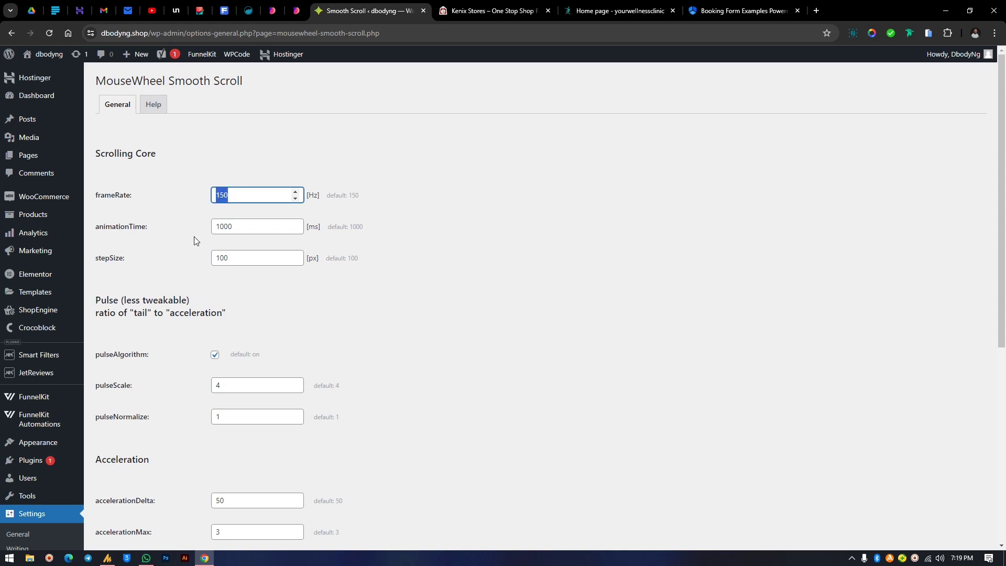
drag(319, 194, 309, 197)
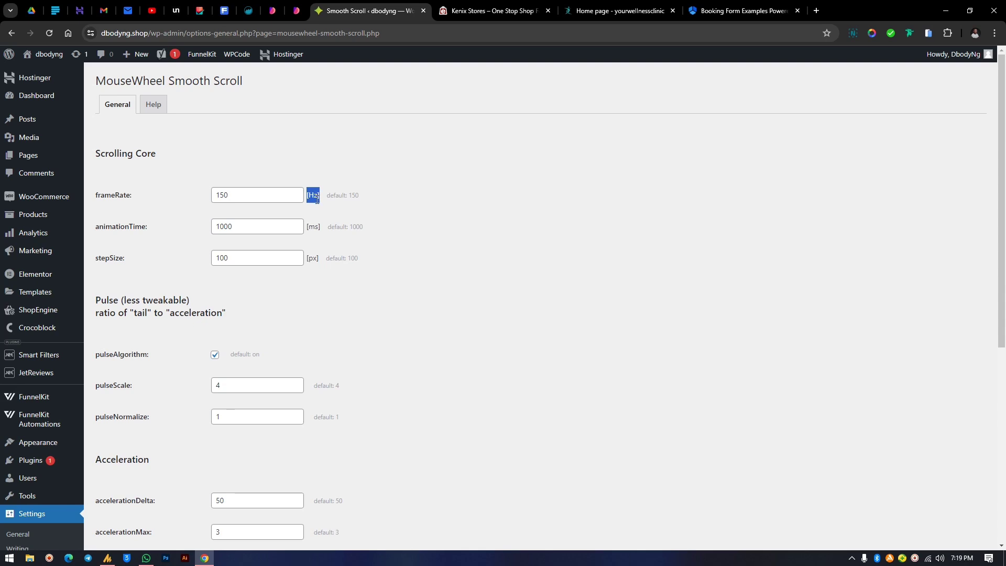
click(396, 195)
drag(321, 226, 310, 227)
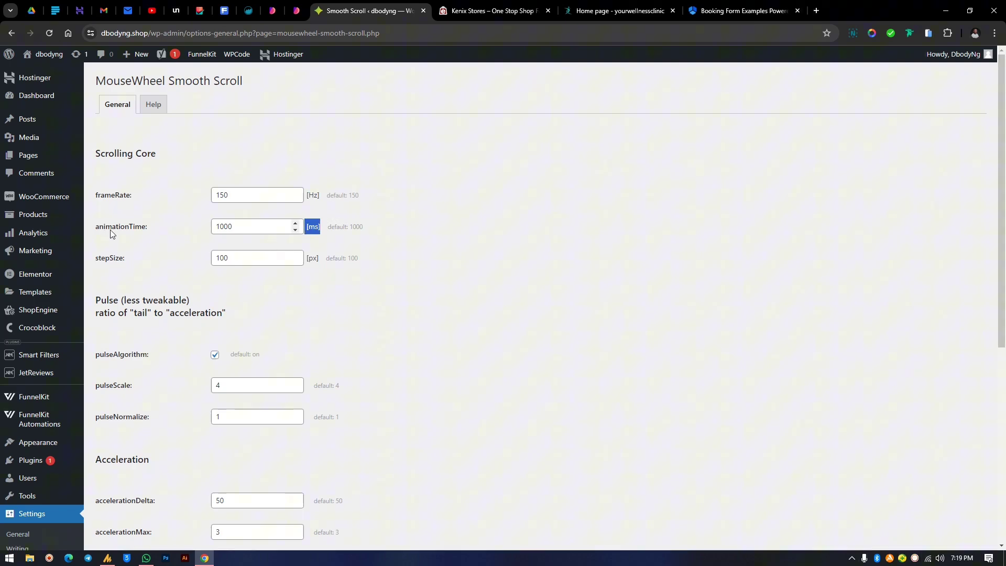
click(166, 228)
drag(289, 226, 191, 231)
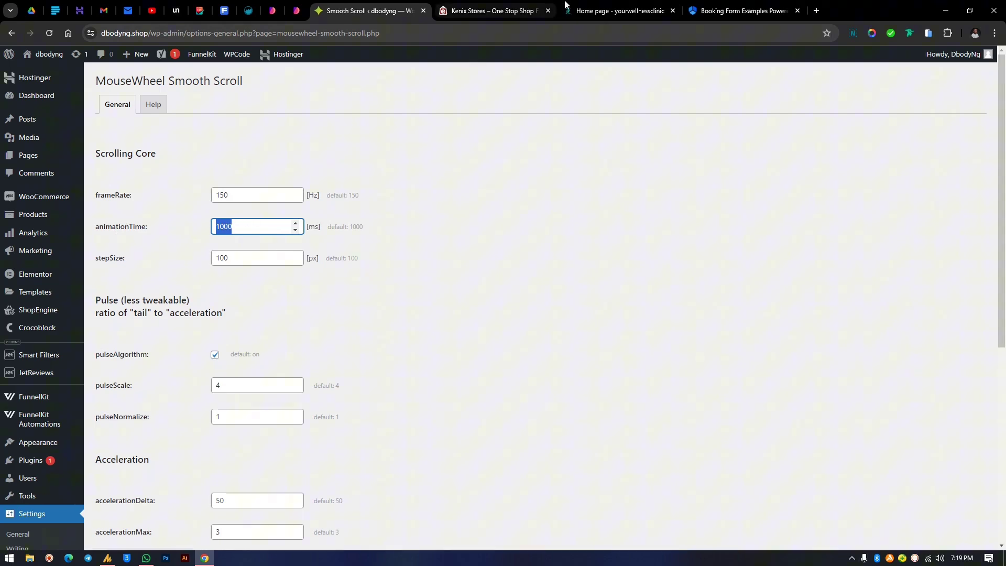
Step: Test scrolling on the clinic and Kenix Stores pages, then reselect the frameRate value 150
click(589, 9)
scroll(503, 291, down, 3)
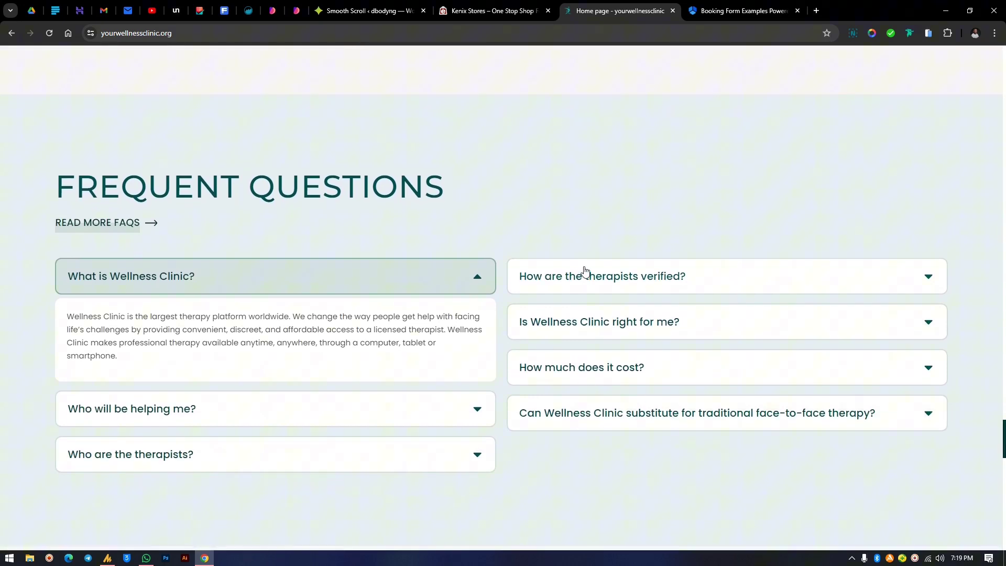
scroll(573, 181, down, 3)
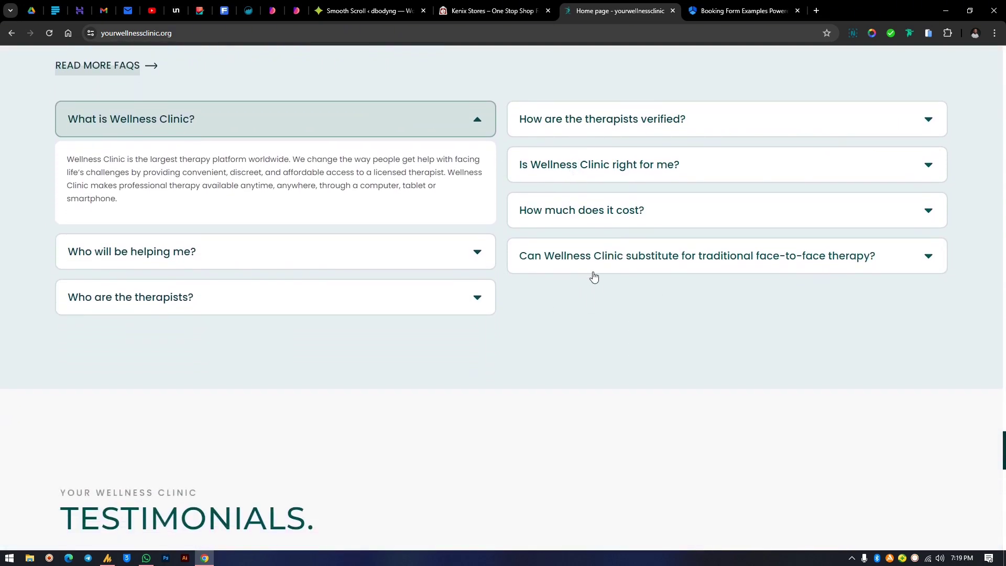
click(367, 11)
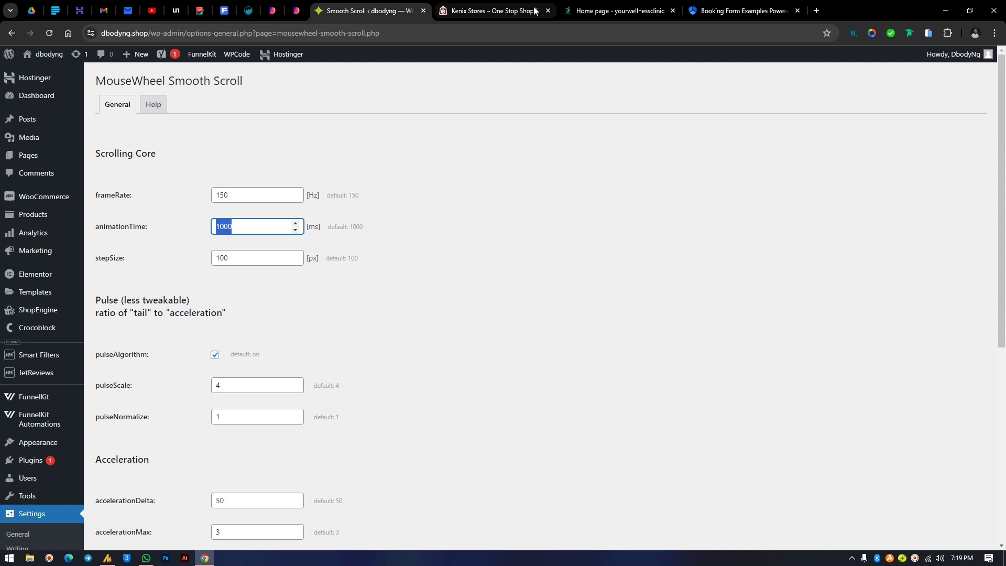
click(493, 11)
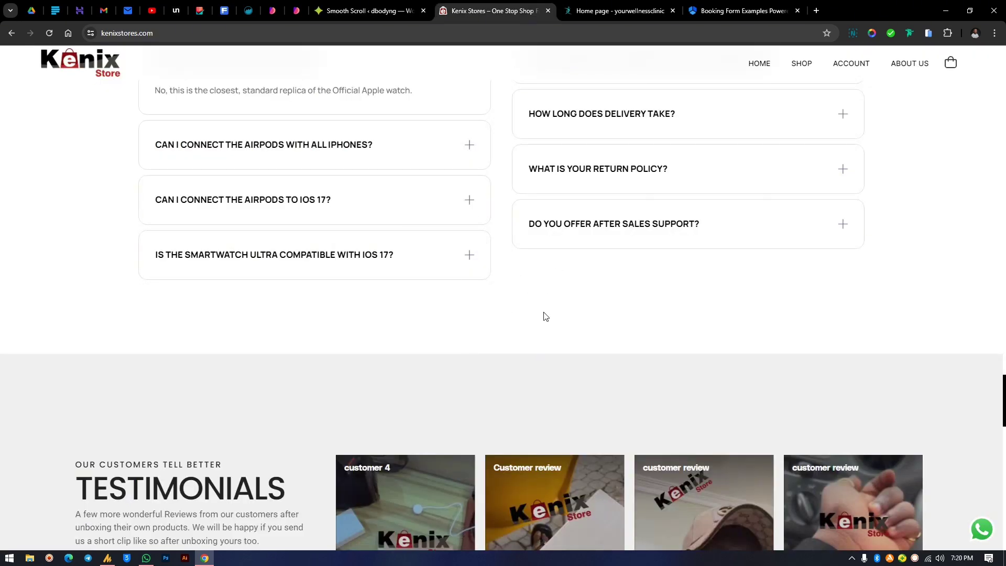
click(393, 10)
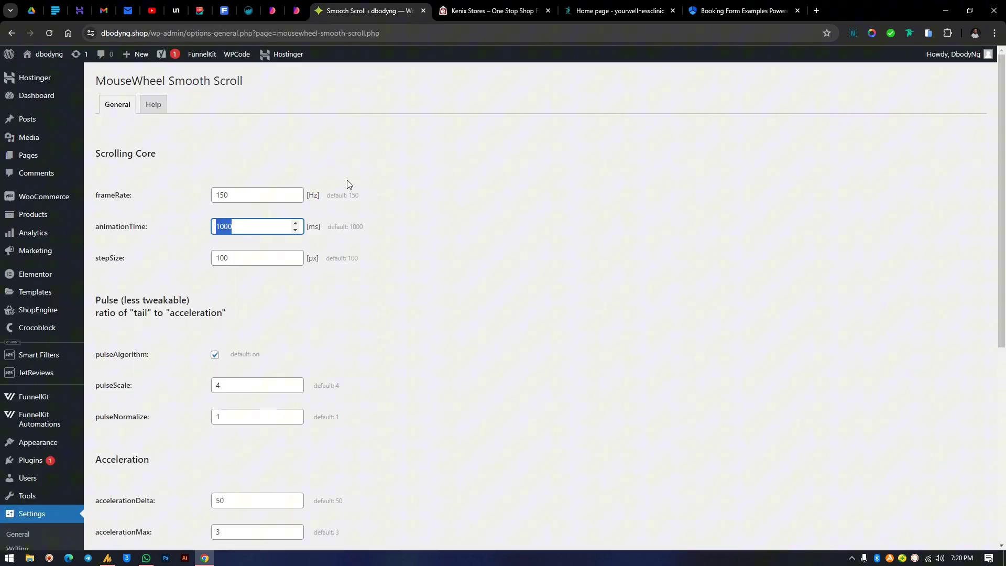
double_click(240, 195)
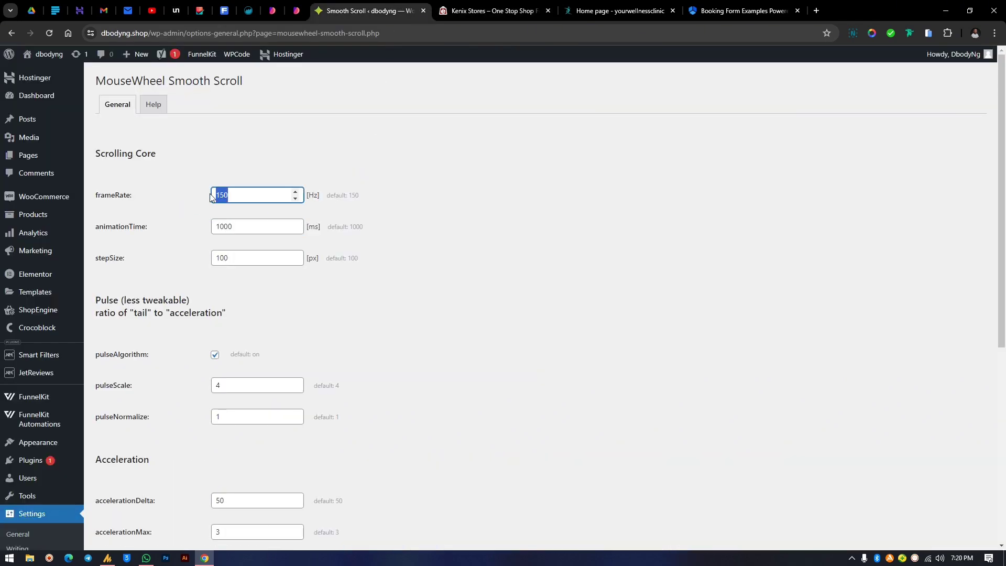
Step: Open the dbodyng.shop homepage from the admin bar in a new tab
click(406, 155)
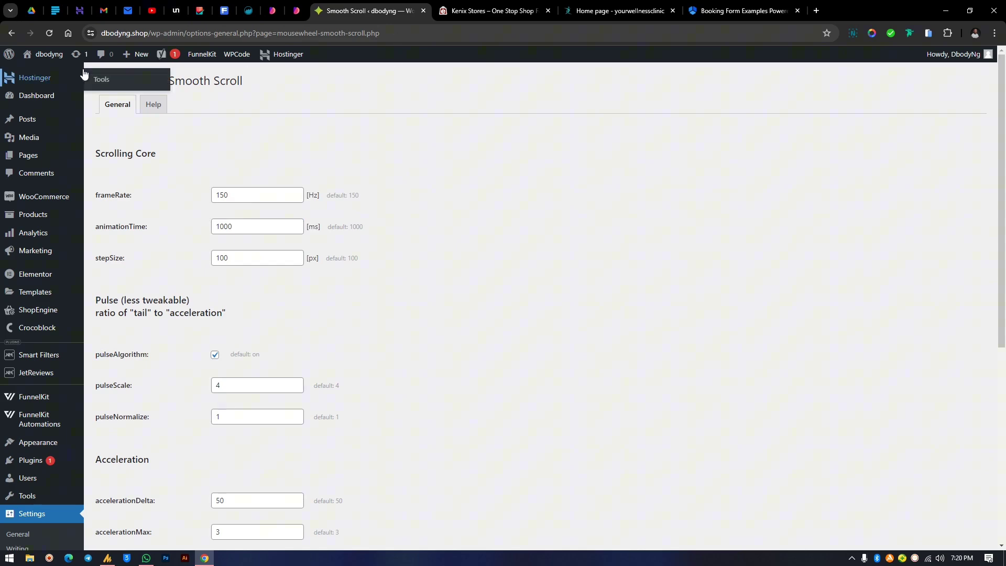
right_click(41, 55)
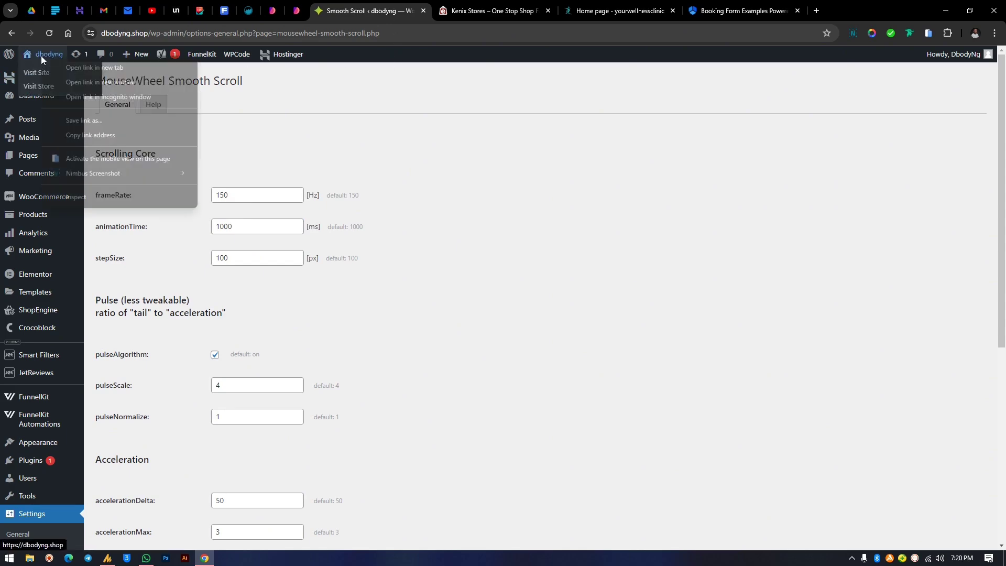
click(78, 69)
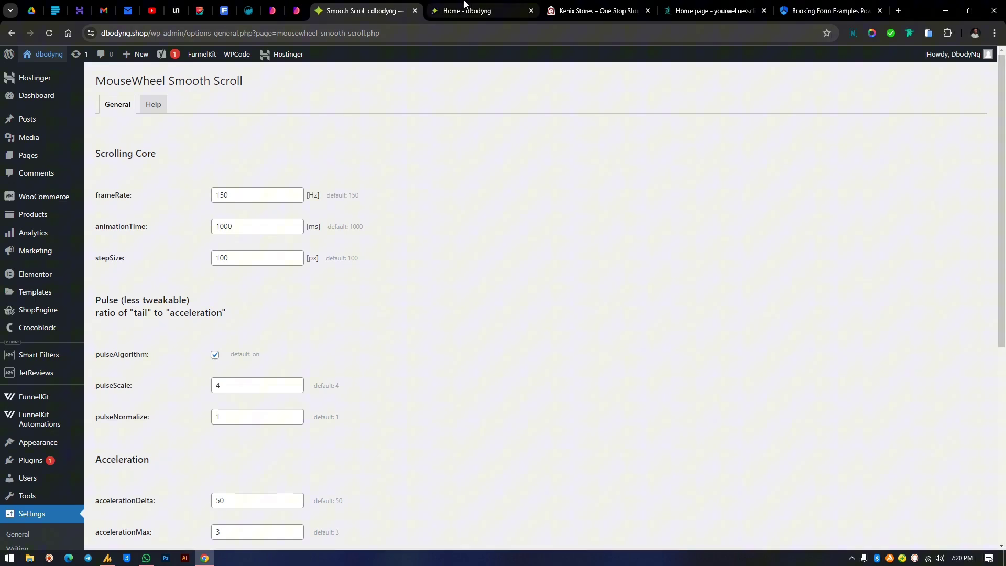
click(475, 10)
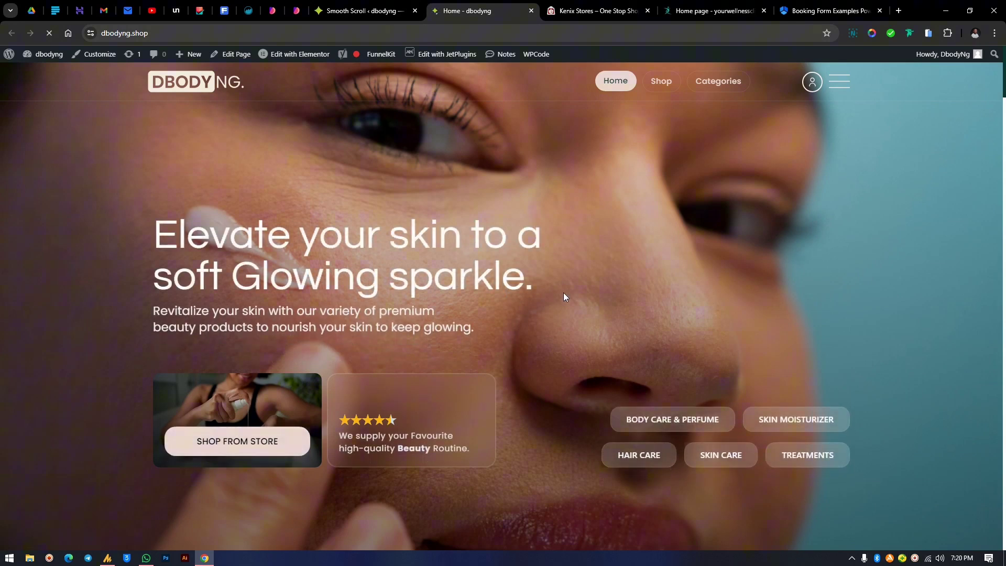
Step: Scroll the dbodyng homepage to check the smooth-scroll effect, then return to the settings
scroll(528, 296, down, 8)
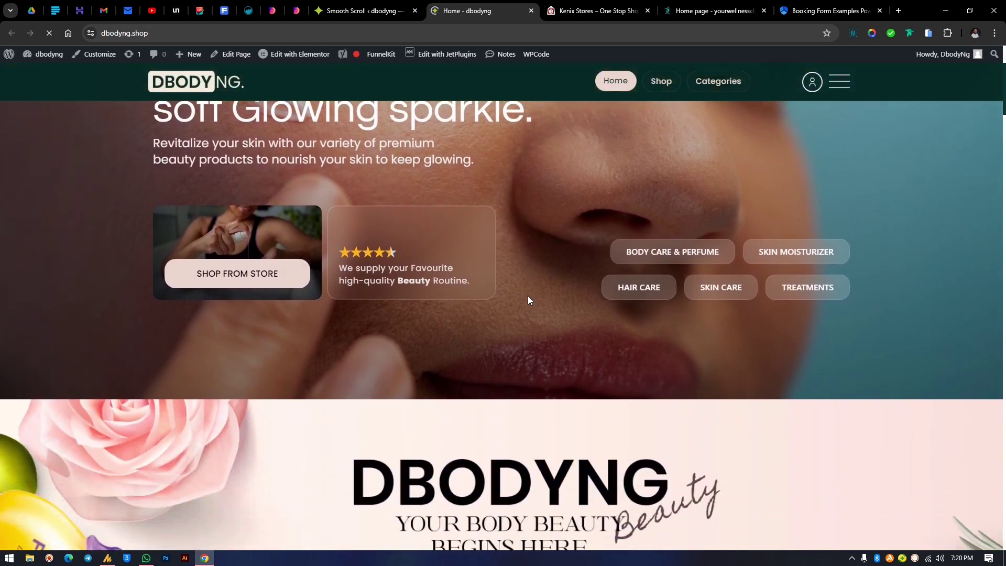
scroll(528, 299, down, 4)
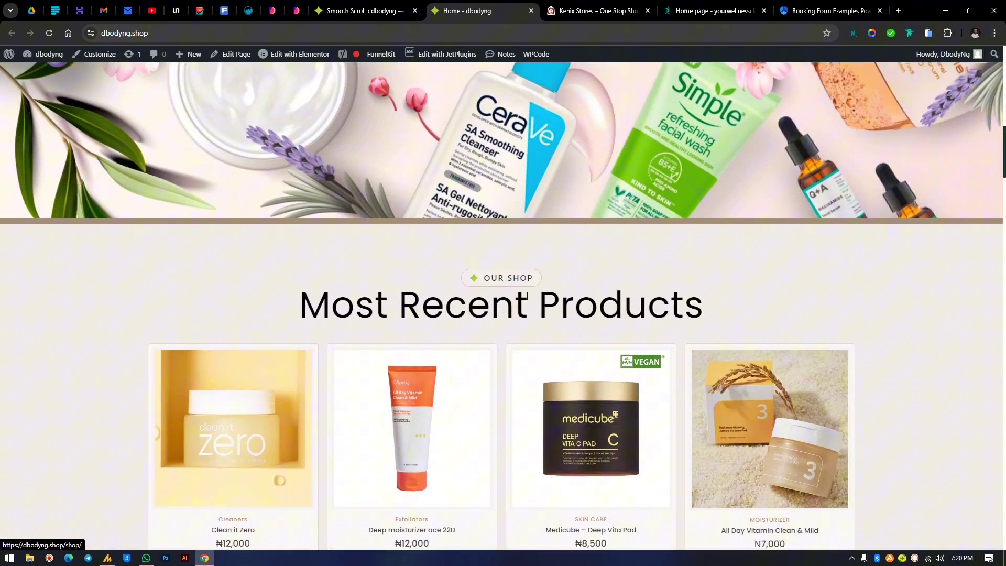
scroll(529, 299, up, 6)
key(ctrl+shift+Tab)
Step: Change frameRate to 500 and save the Smooth Scroll settings
double_click(238, 195)
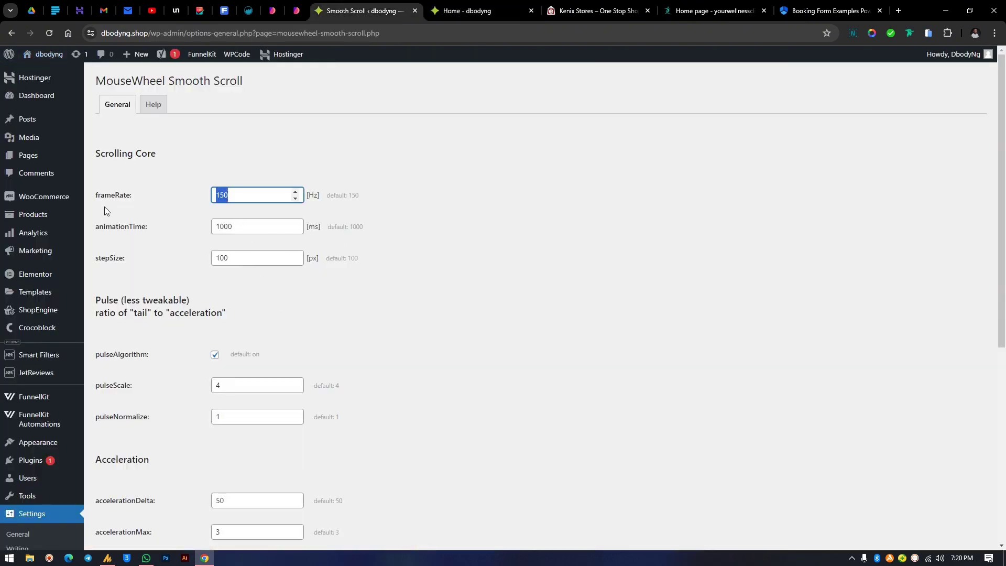
text(500)
scroll(332, 339, down, 6)
click(110, 495)
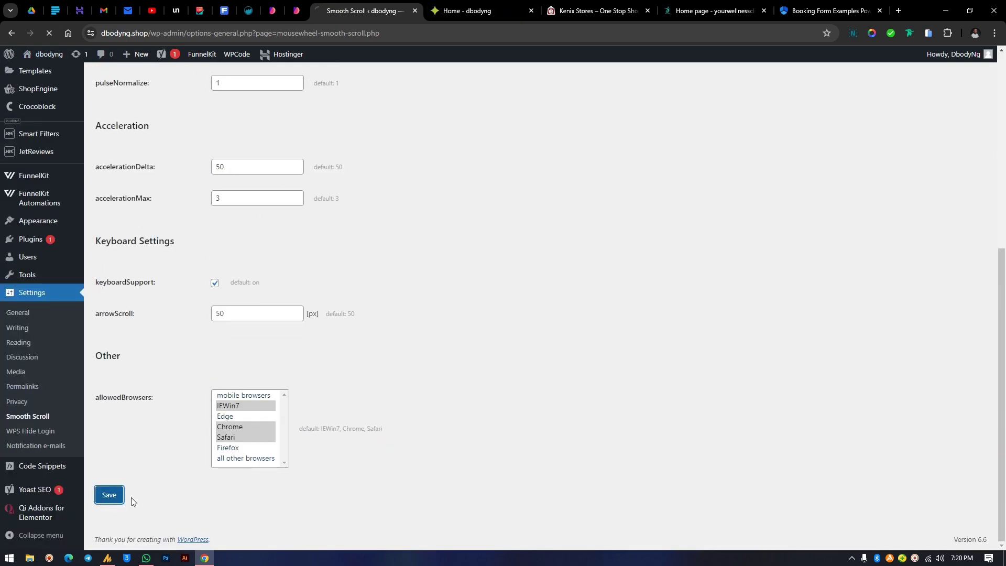
Step: Reload the dbodyng homepage and scroll it to test the 500 Hz frame rate
click(467, 6)
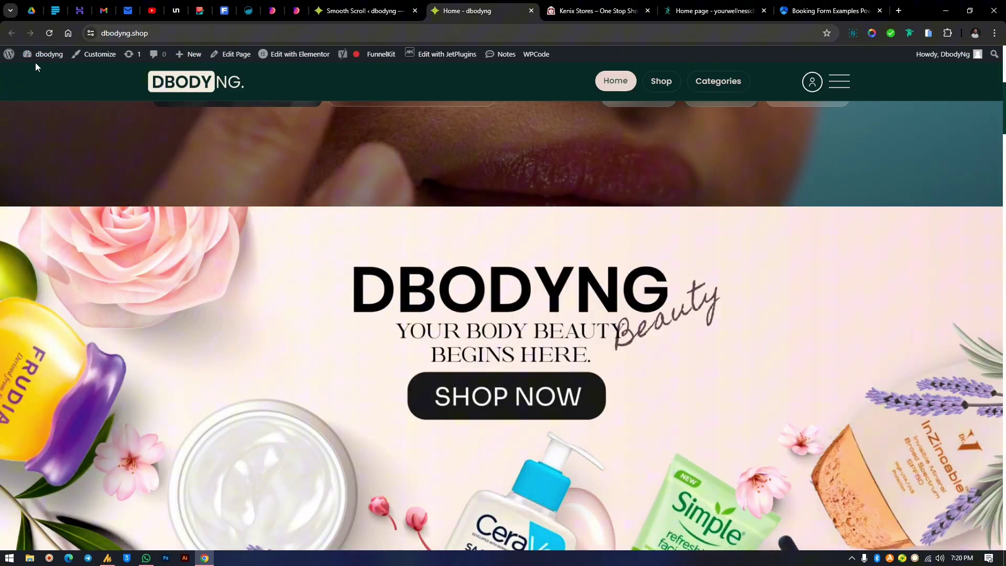
click(49, 33)
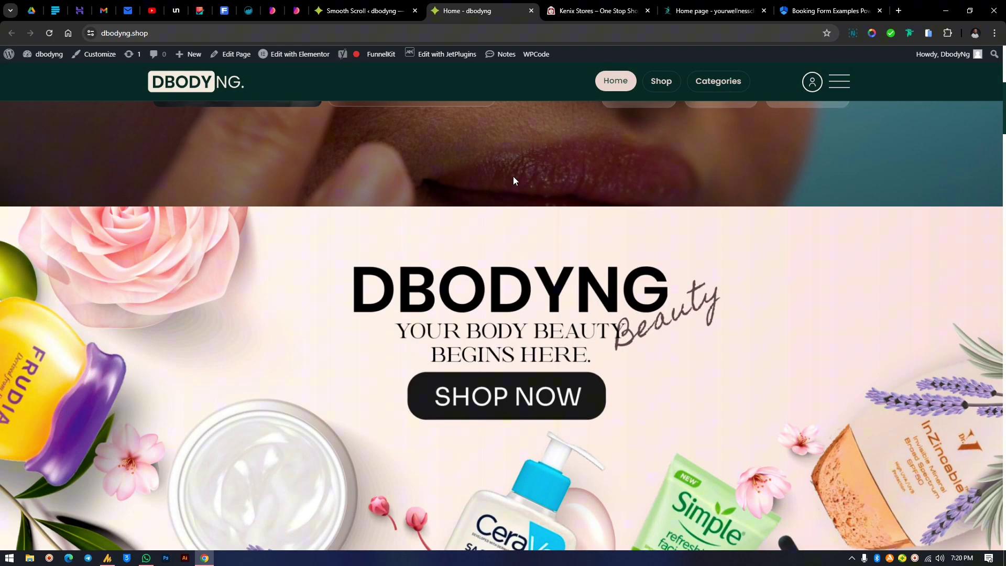
scroll(513, 178, down, 5)
scroll(532, 210, down, 8)
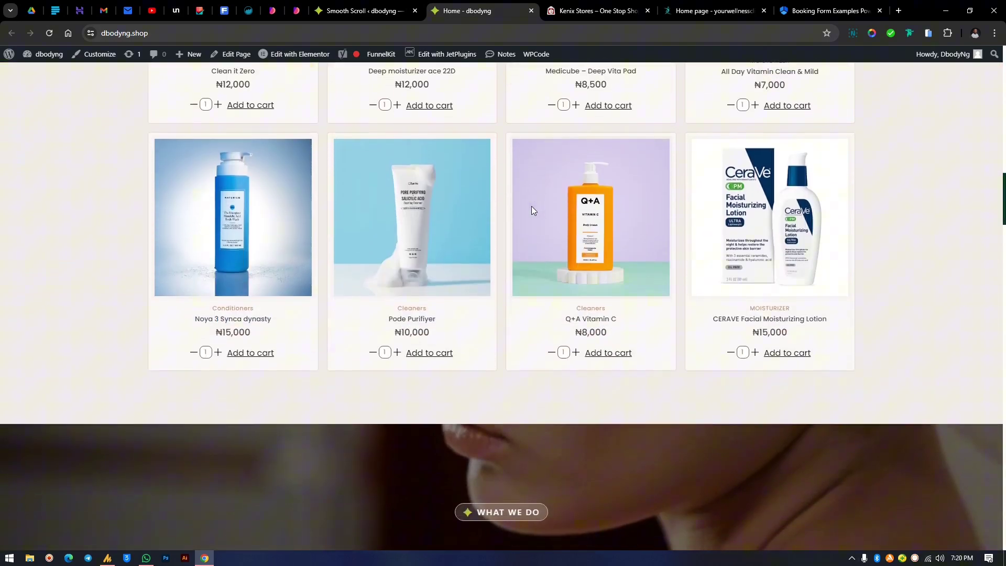
scroll(531, 209, down, 4)
Step: Put the frameRate back to 150 in the Smooth Scroll settings
click(342, 6)
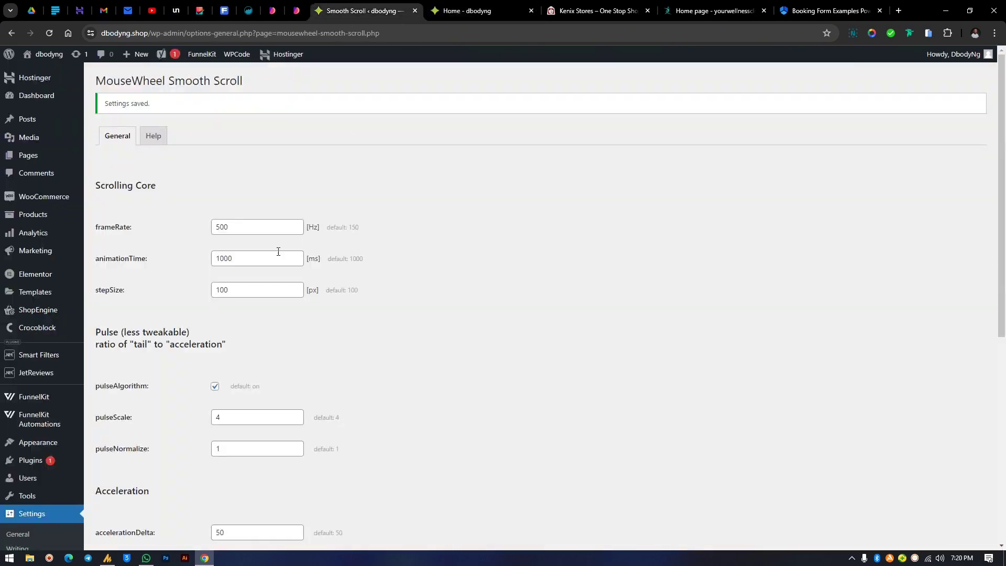
double_click(293, 227)
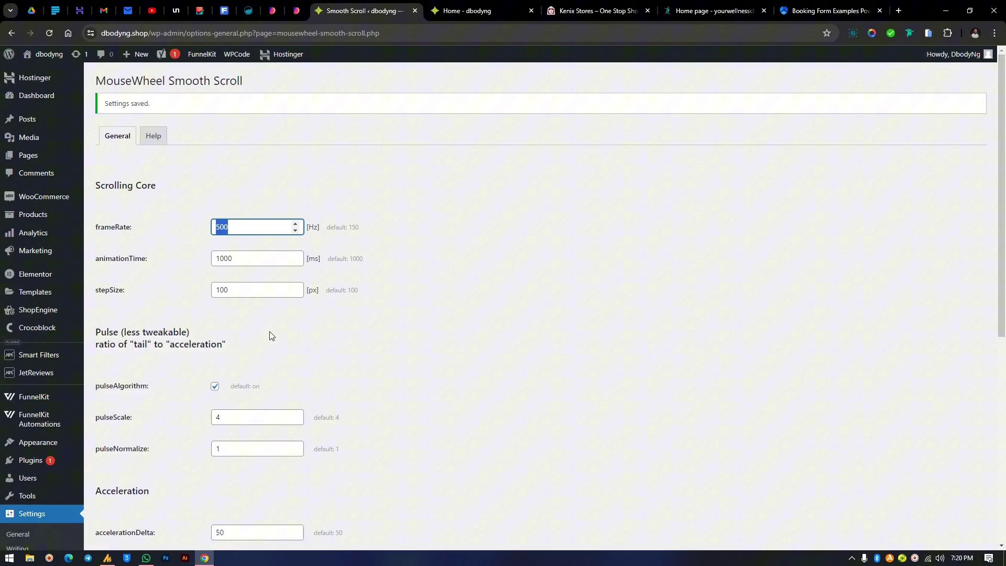
text(150)
Step: Save the smooth scroll settings with frameRate 150 while editing animationTime toward 5000
click(433, 253)
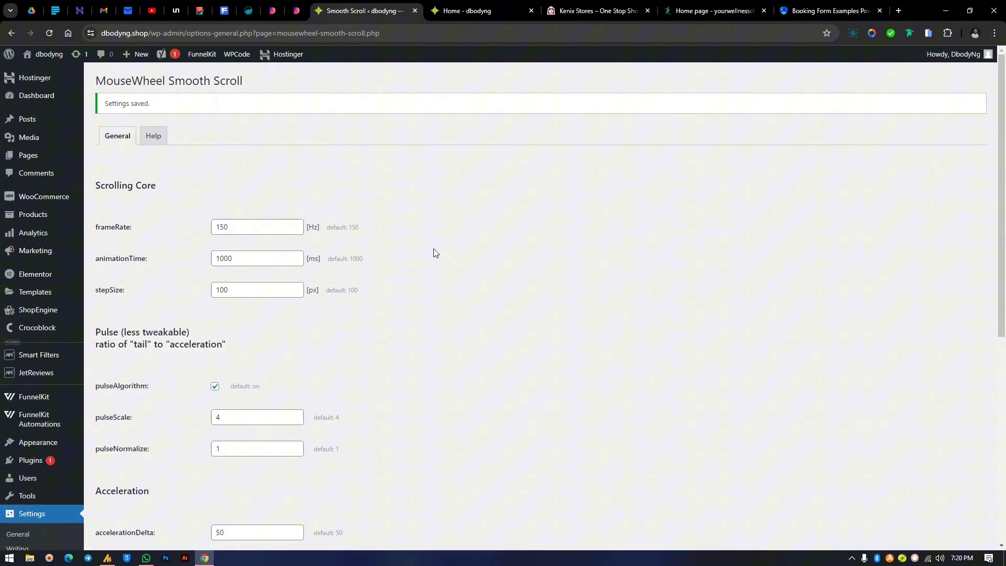
double_click(248, 258)
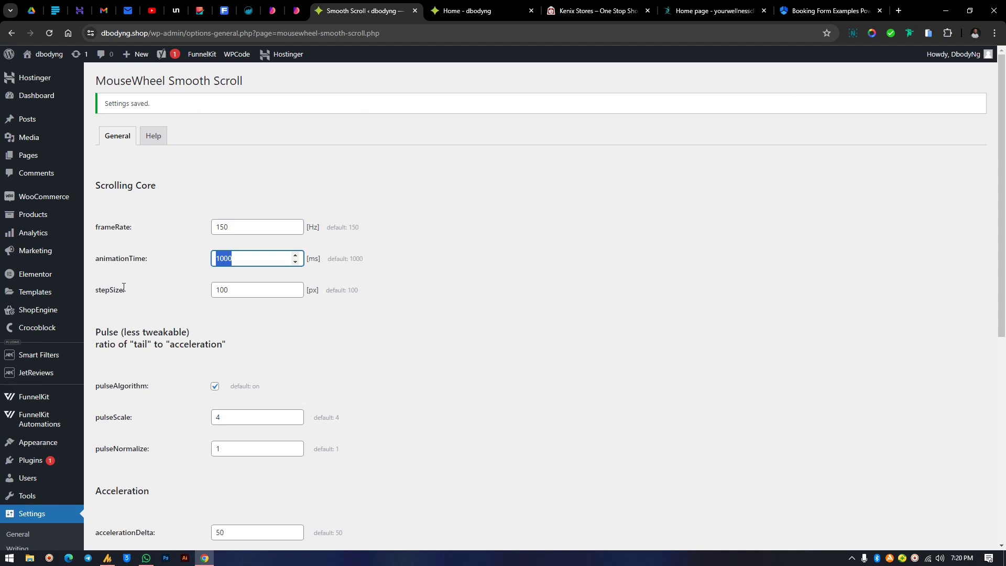
click(219, 258)
scroll(261, 399, down, 7)
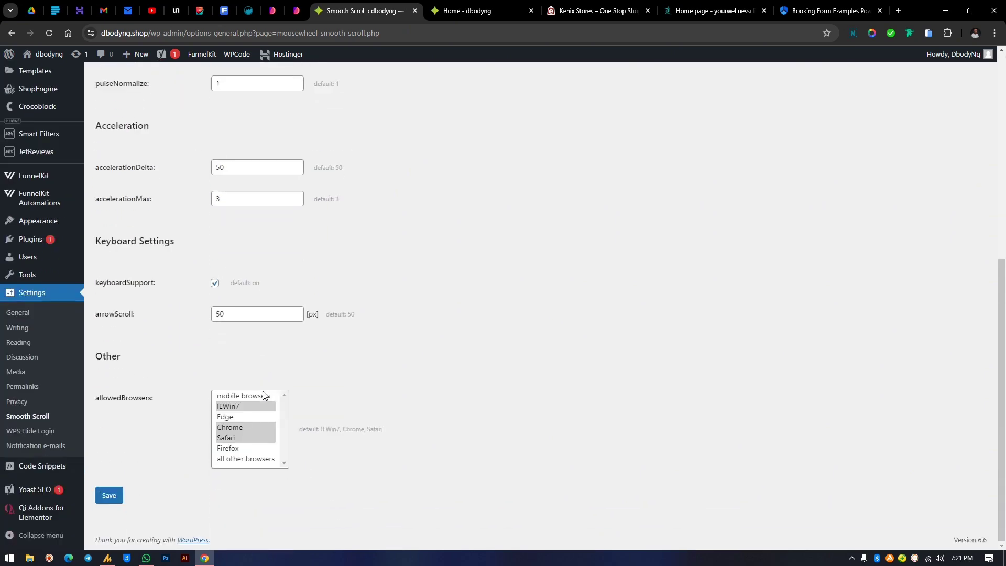
click(108, 496)
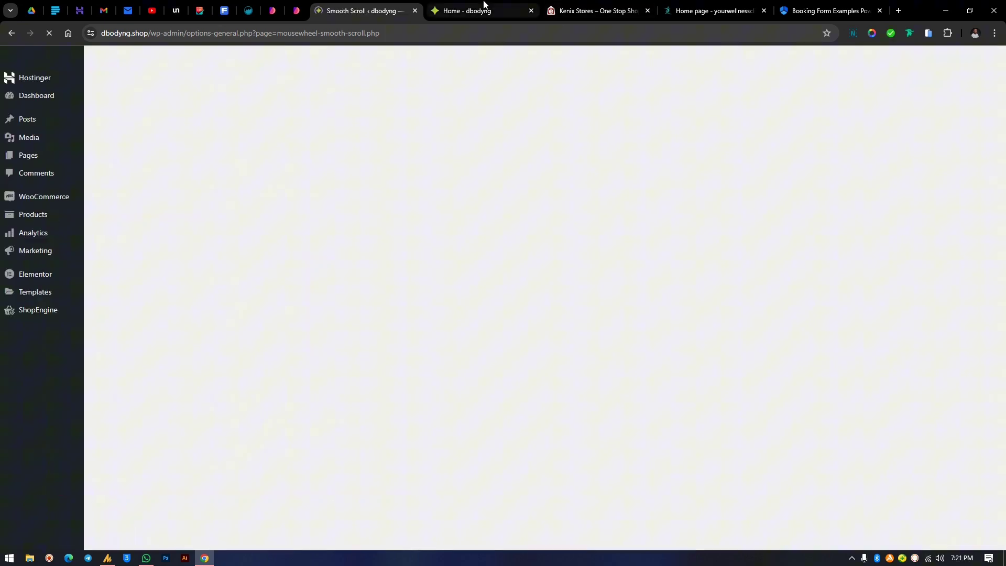
Step: Reload the homepage and scroll down through it to test the smooth scrolling
key(ctrl+Tab)
scroll(410, 243, up, 15)
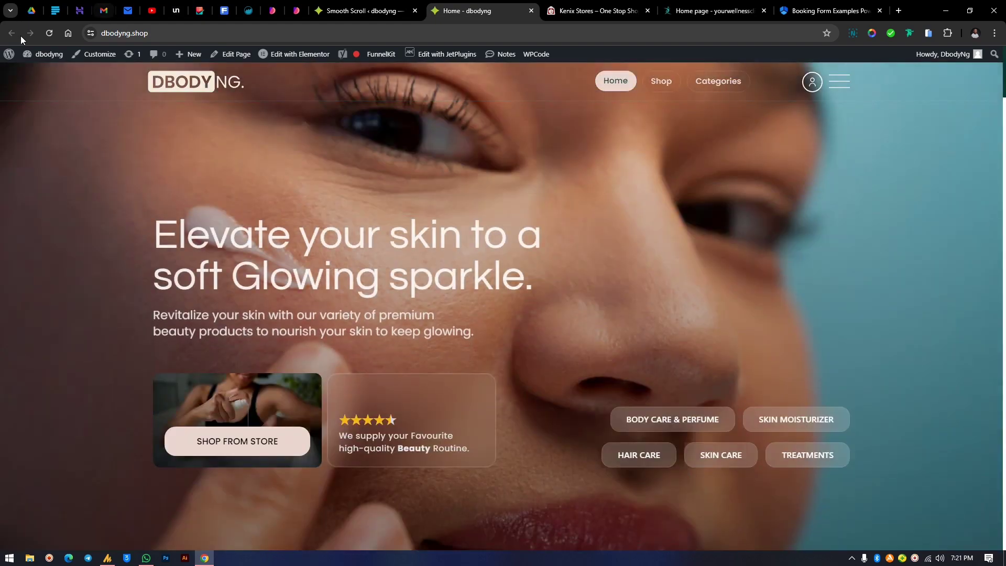
click(49, 33)
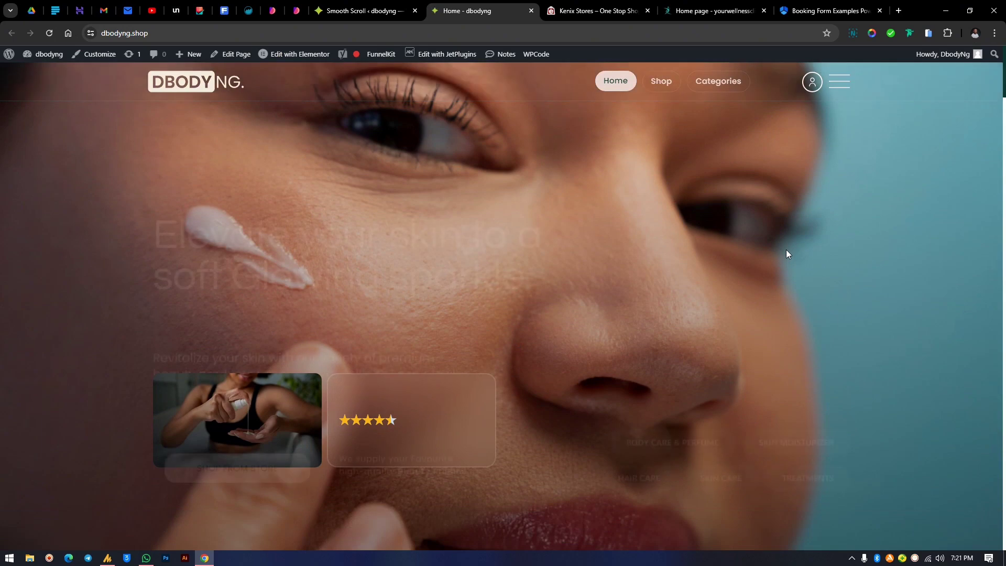
scroll(786, 250, down, 3)
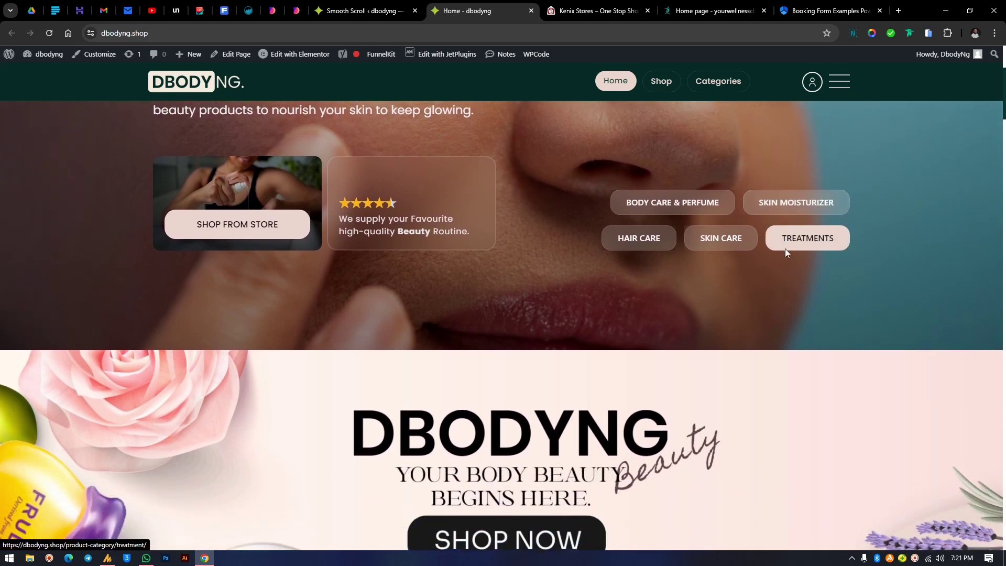
scroll(785, 249, down, 5)
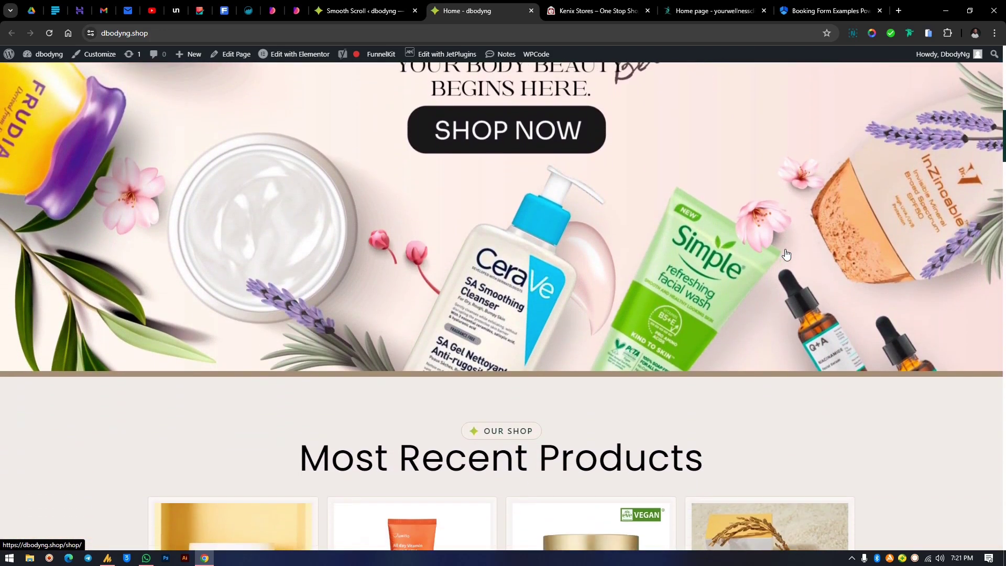
scroll(786, 254, down, 2)
scroll(785, 254, down, 2)
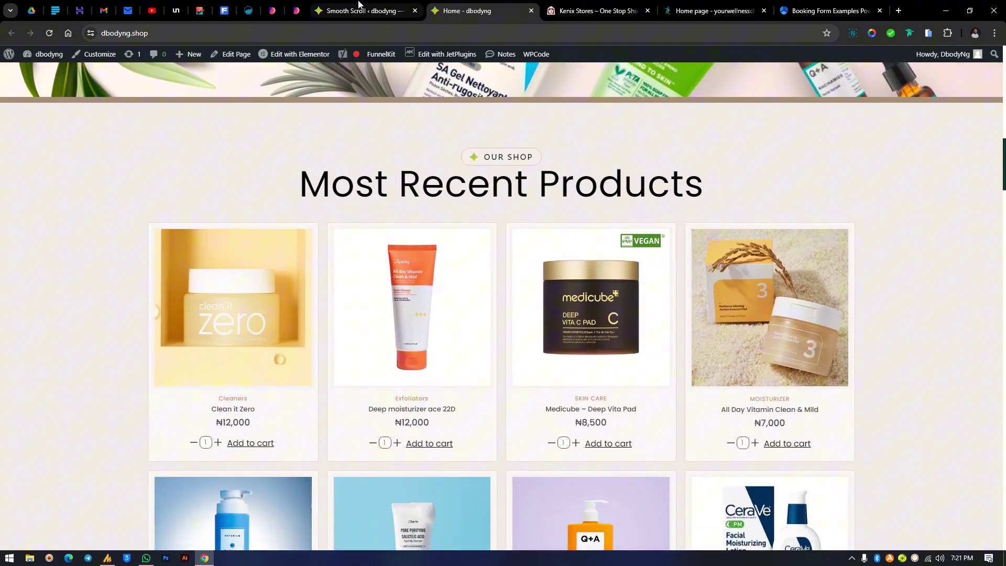
key(ctrl+shift+Tab)
Step: Retype the animationTime value (100, then 150) and save the smooth scroll settings
key(ctrl+a)
text(100)
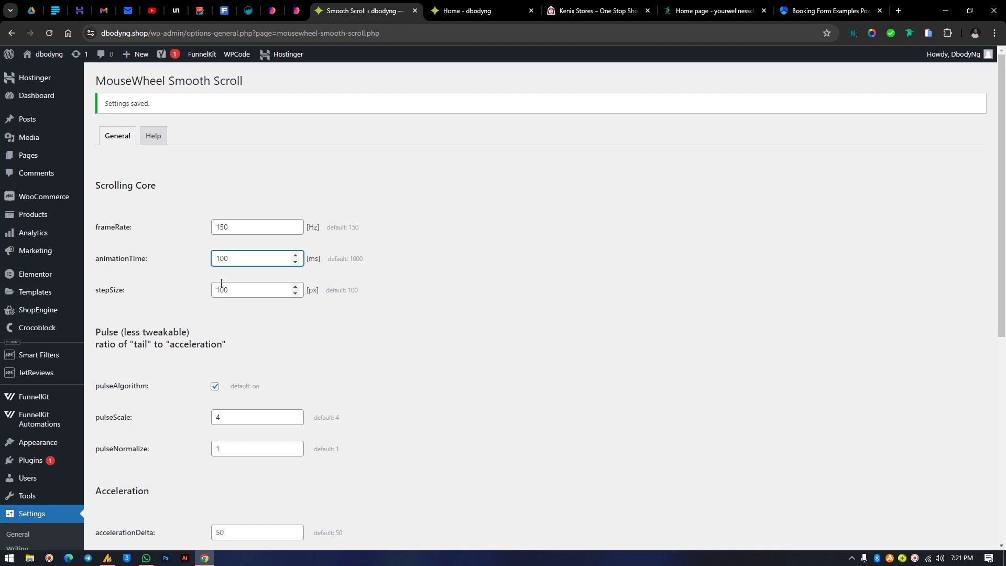
key(ctrl+a)
text(150)
scroll(212, 493, down, 6)
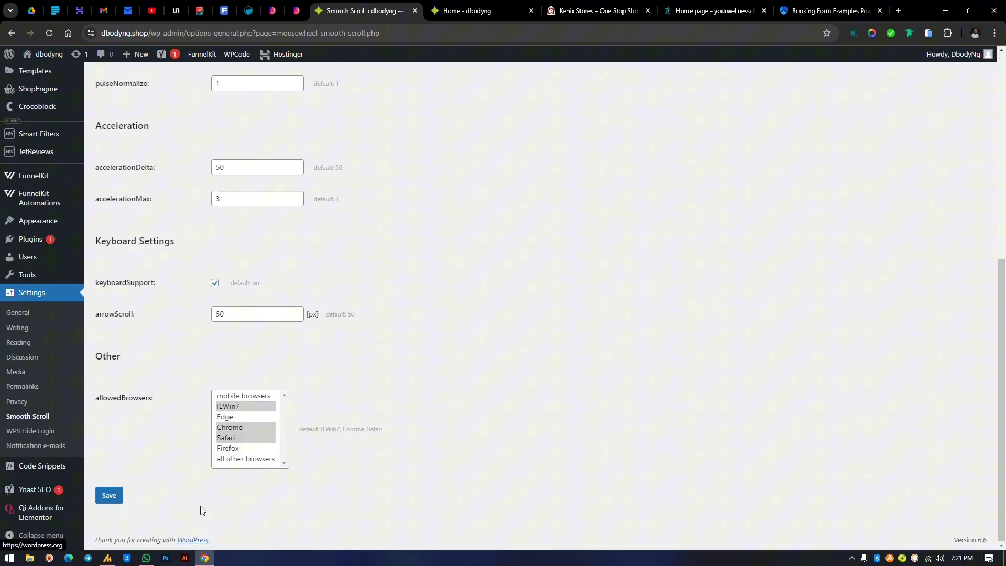
click(109, 495)
Step: Reload and scroll the dbodyng homepage, then compare scrolling on the Kenix Stores site
click(455, 4)
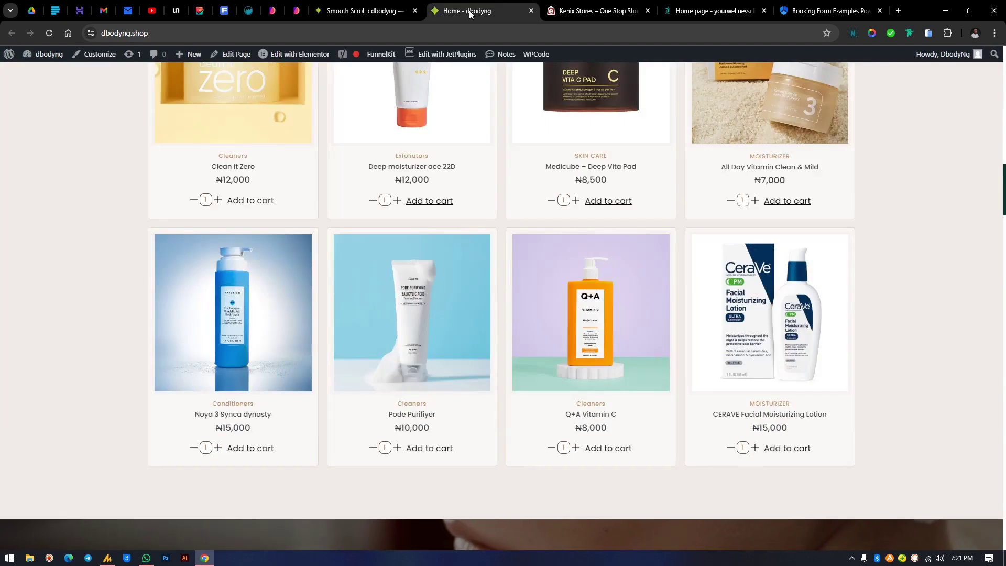
scroll(409, 259, up, 2)
scroll(410, 262, up, 5)
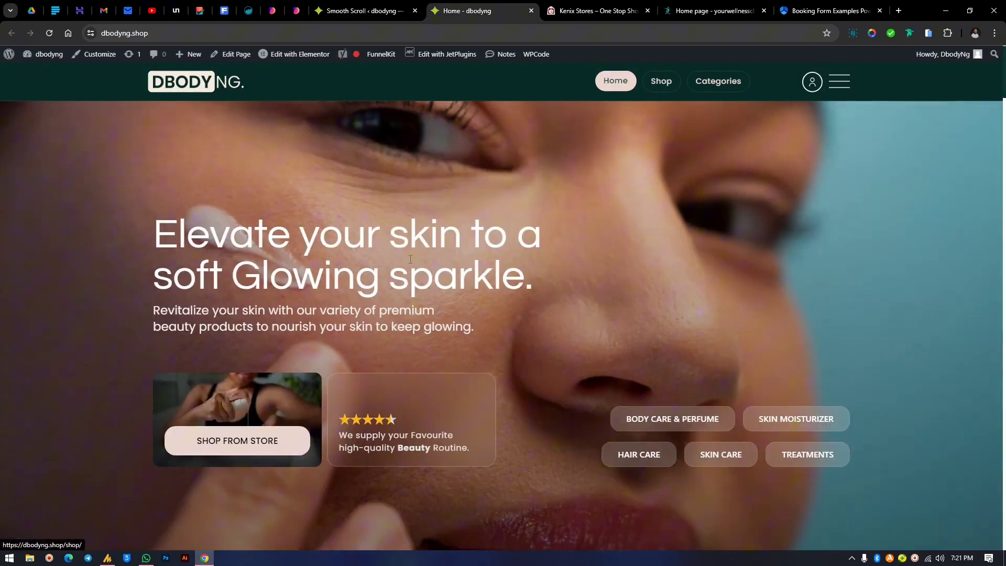
click(55, 34)
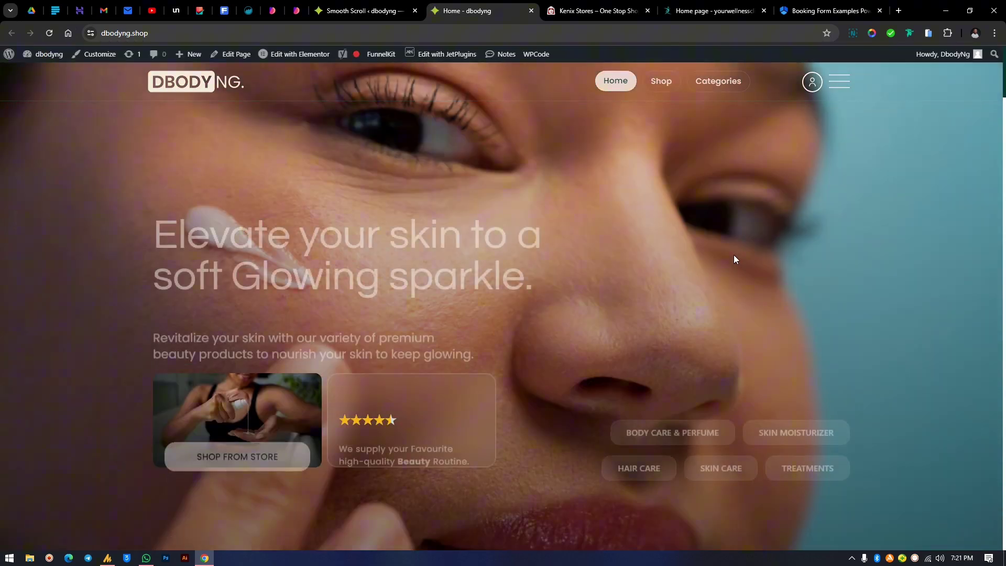
scroll(792, 231, down, 5)
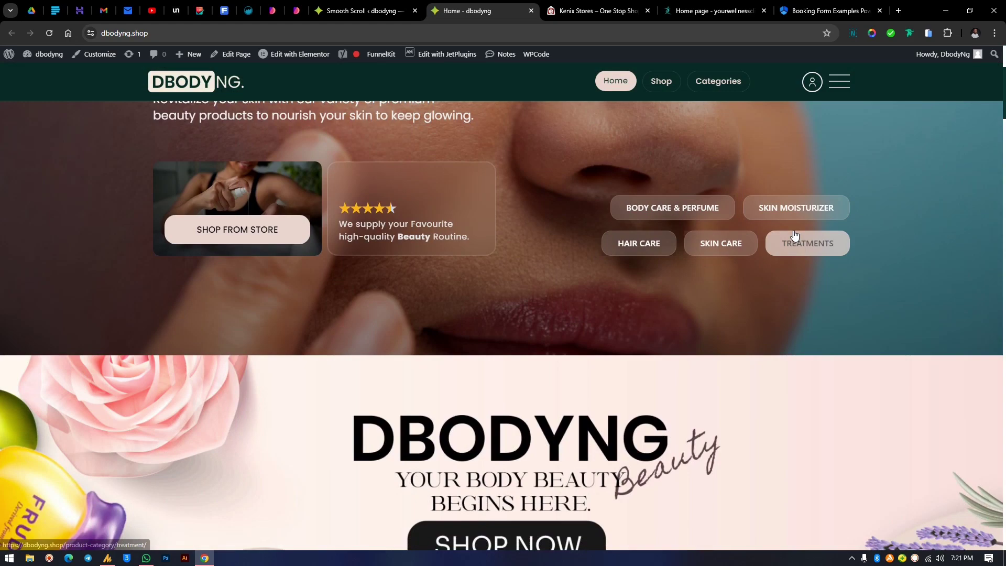
scroll(794, 235, down, 10)
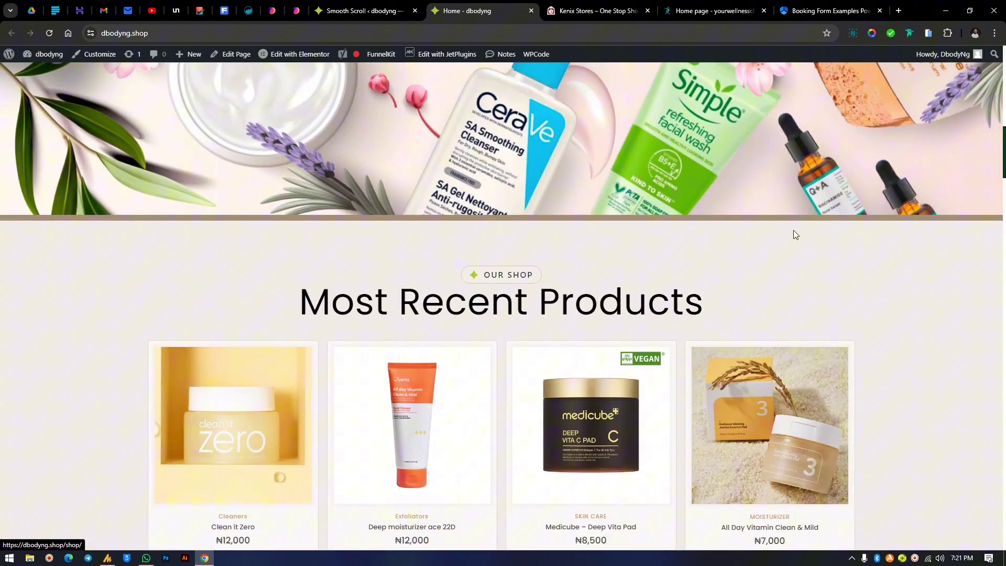
scroll(794, 232, down, 5)
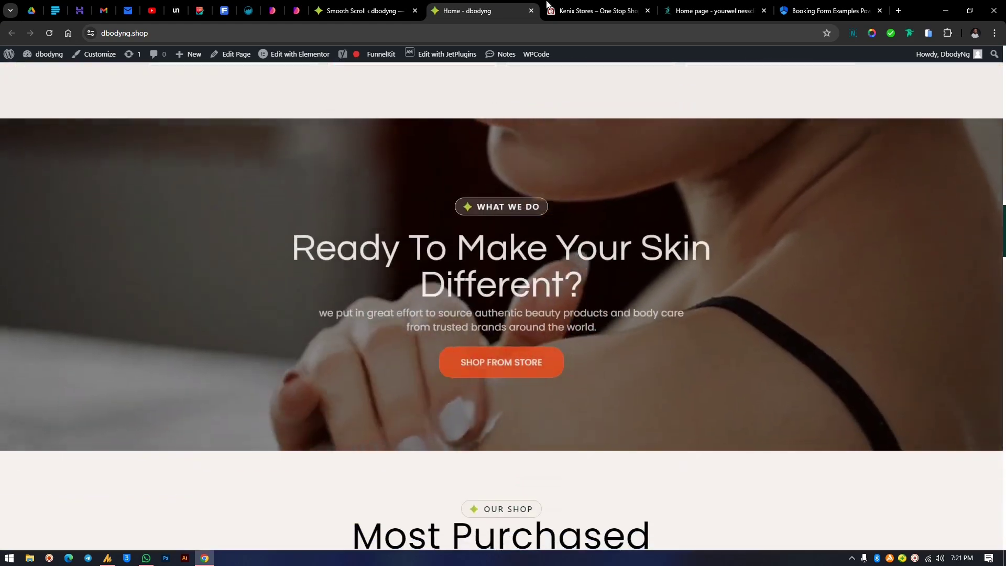
key(ctrl+Tab)
scroll(647, 355, down, 8)
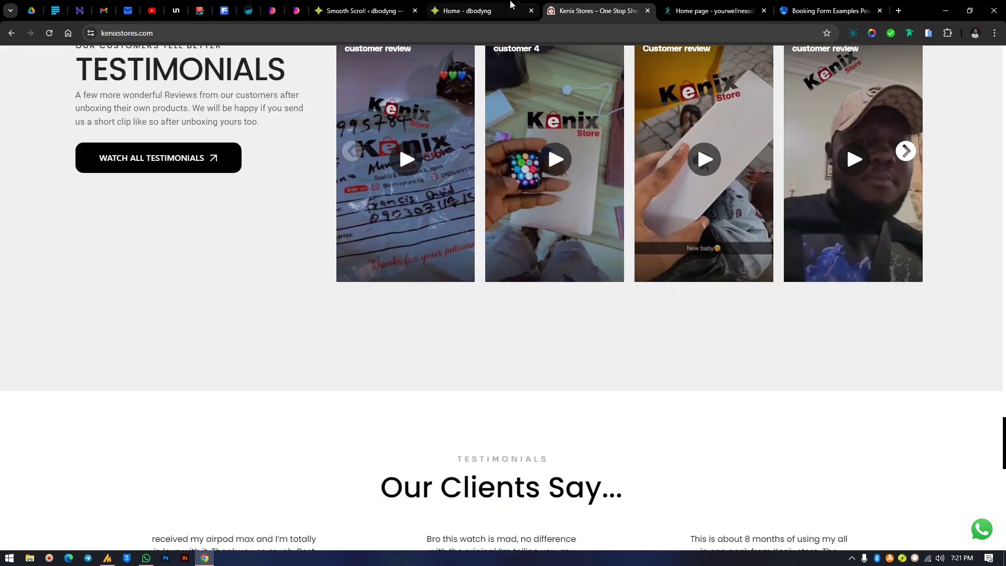
key(ctrl+shift+Tab)
Step: Change animationTime to 1500 and save the smooth scroll settings
click(367, 10)
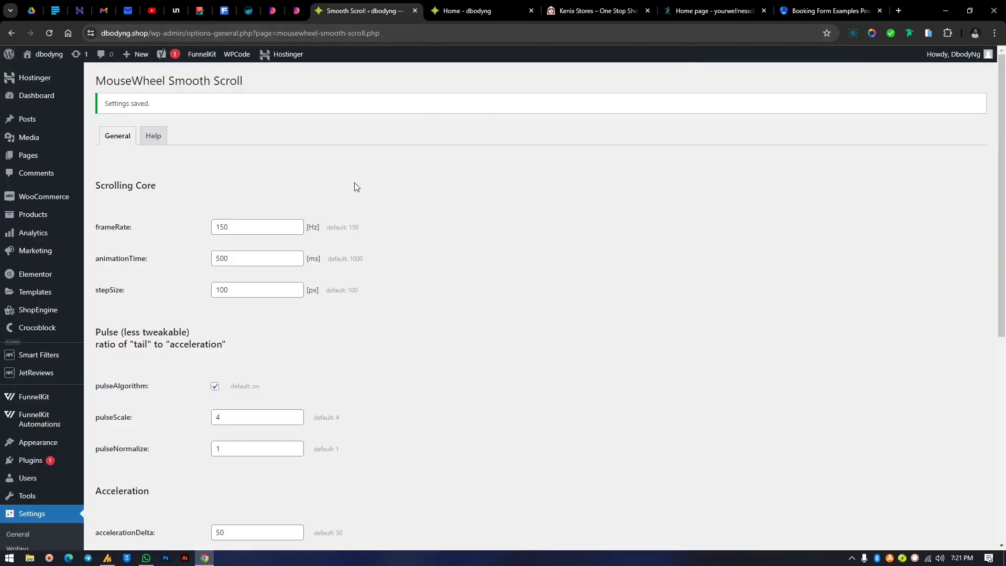
double_click(233, 253)
text(10)
scroll(187, 495, down, 7)
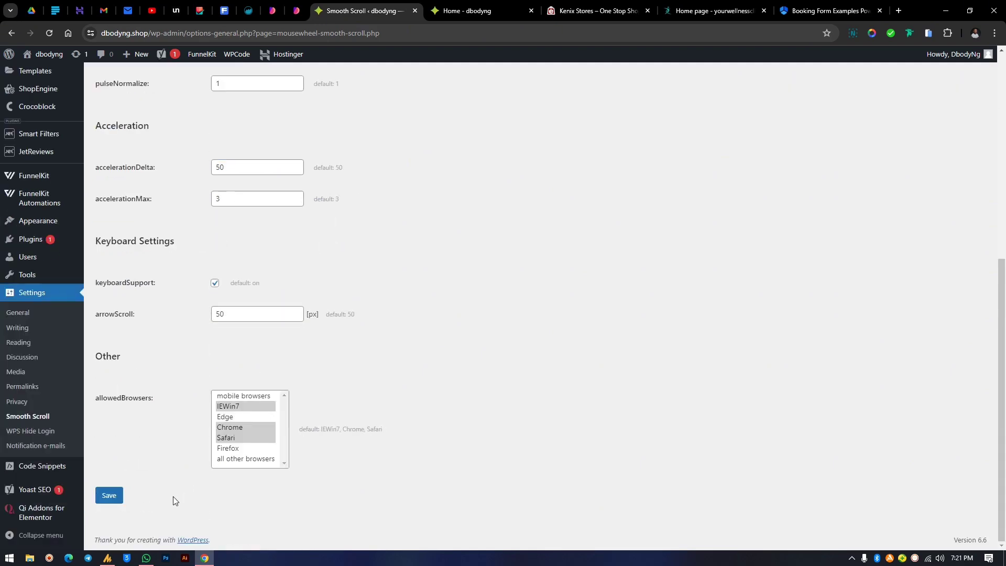
click(109, 496)
Step: Reload the dbodyng storefront and scroll down to test the new timing
click(472, 10)
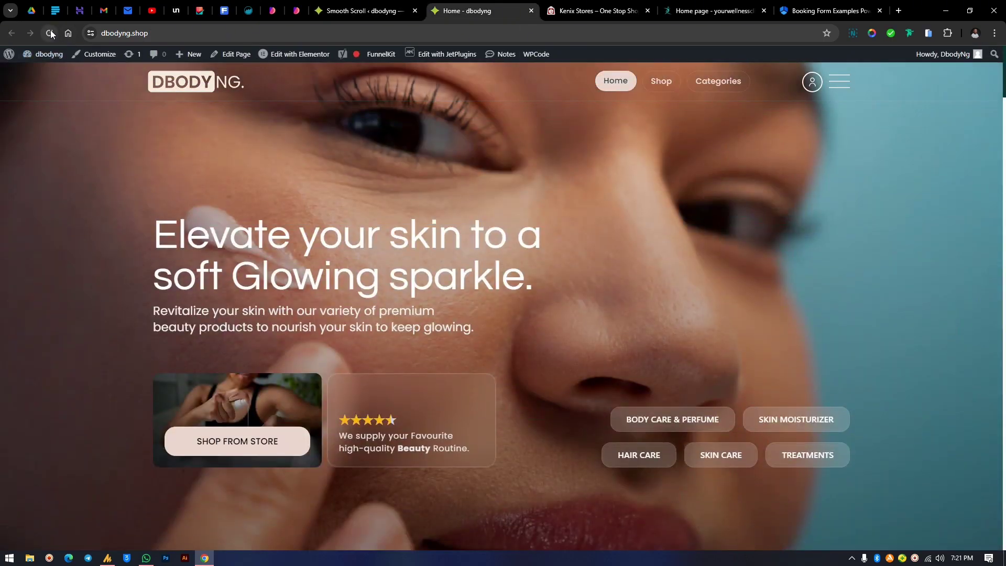
click(50, 32)
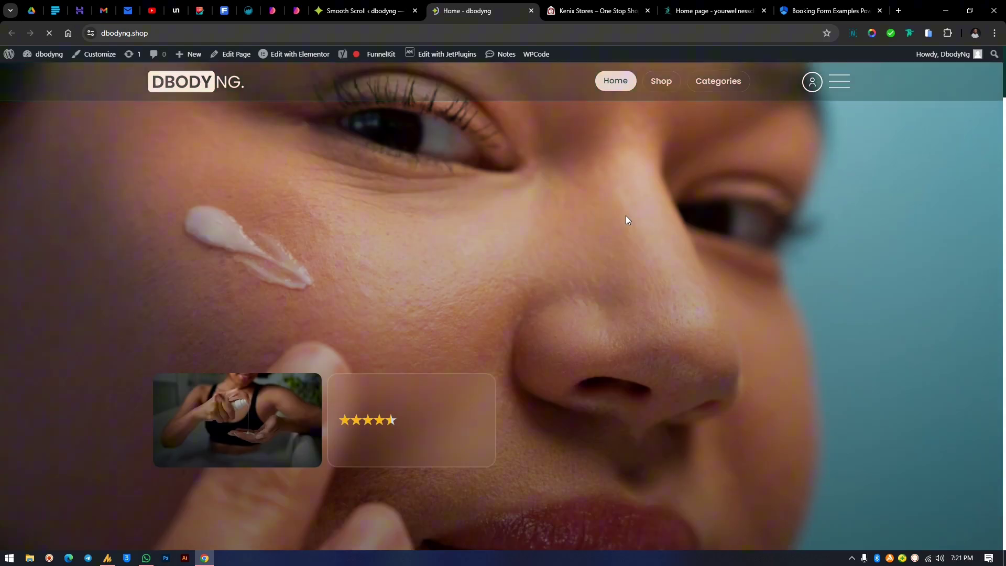
scroll(649, 188, down, 10)
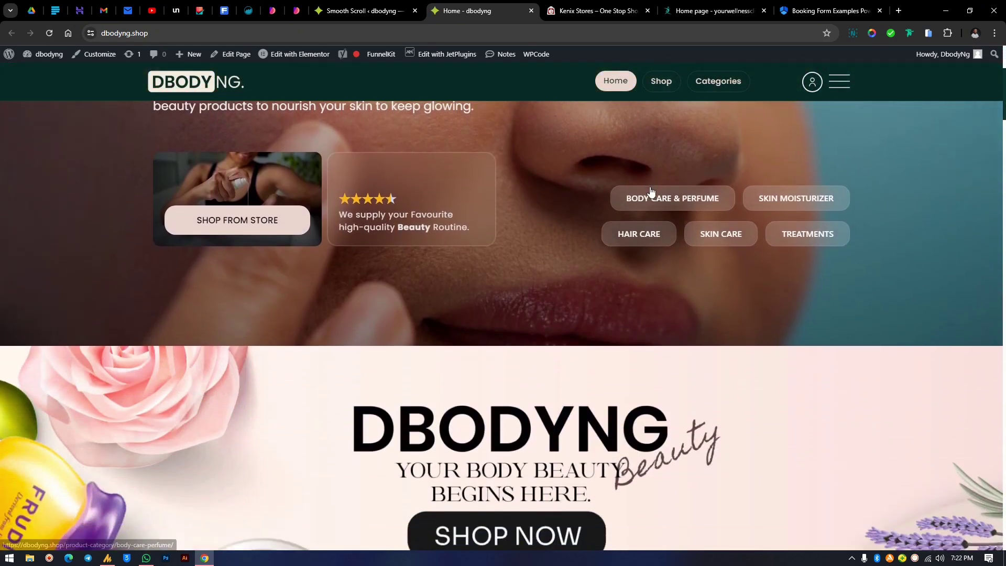
scroll(650, 191, down, 10)
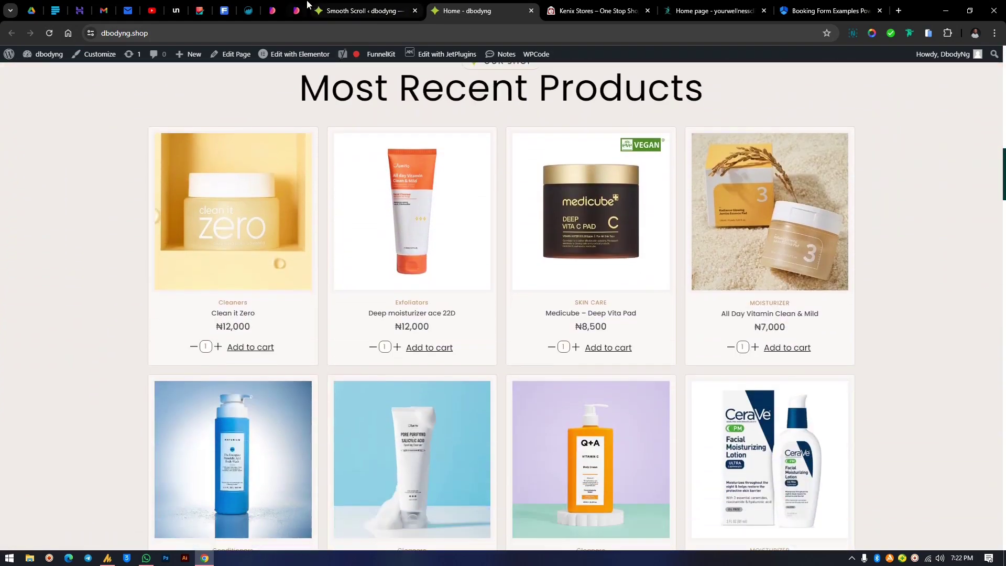
Step: Set animationTime to 800 and save the settings
click(320, 10)
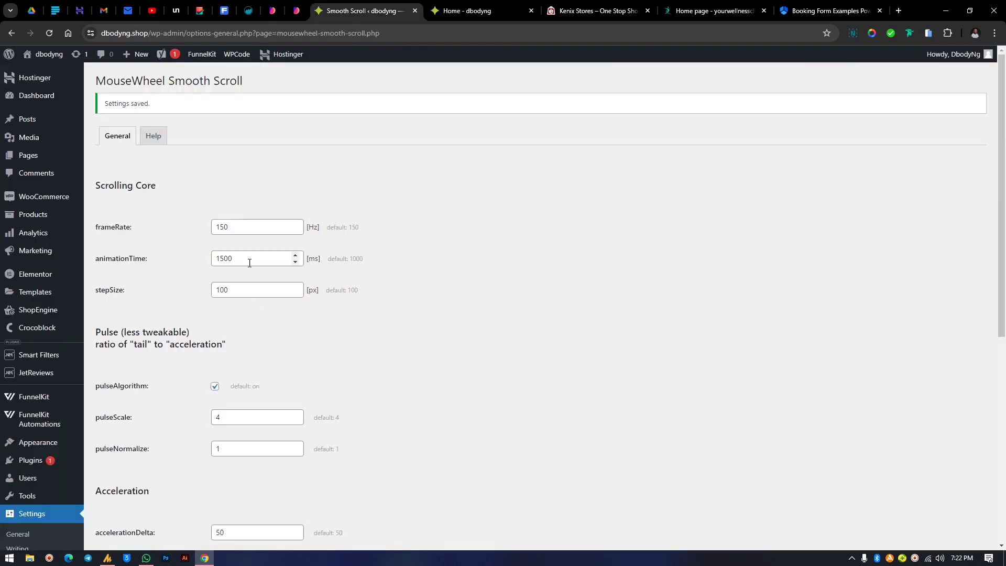
double_click(228, 256)
text(800)
scroll(260, 420, down, 7)
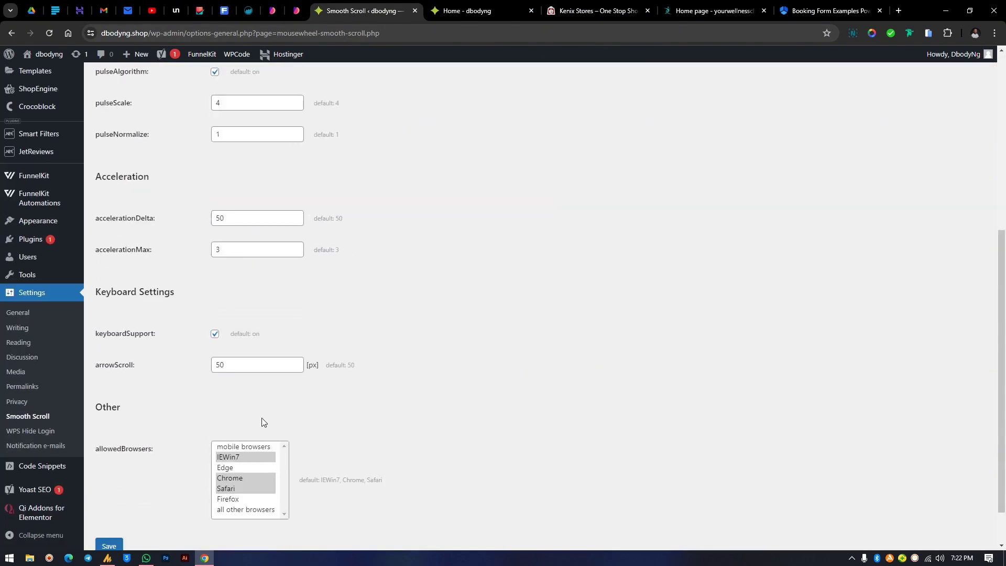
click(121, 497)
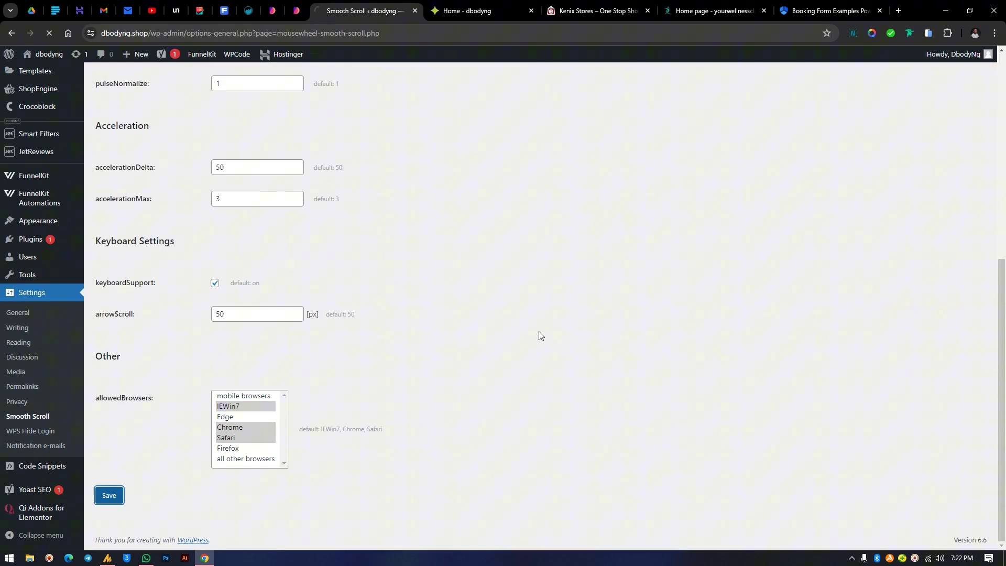
Step: Set stepSize to 500 and save the settings
drag(233, 290, 146, 299)
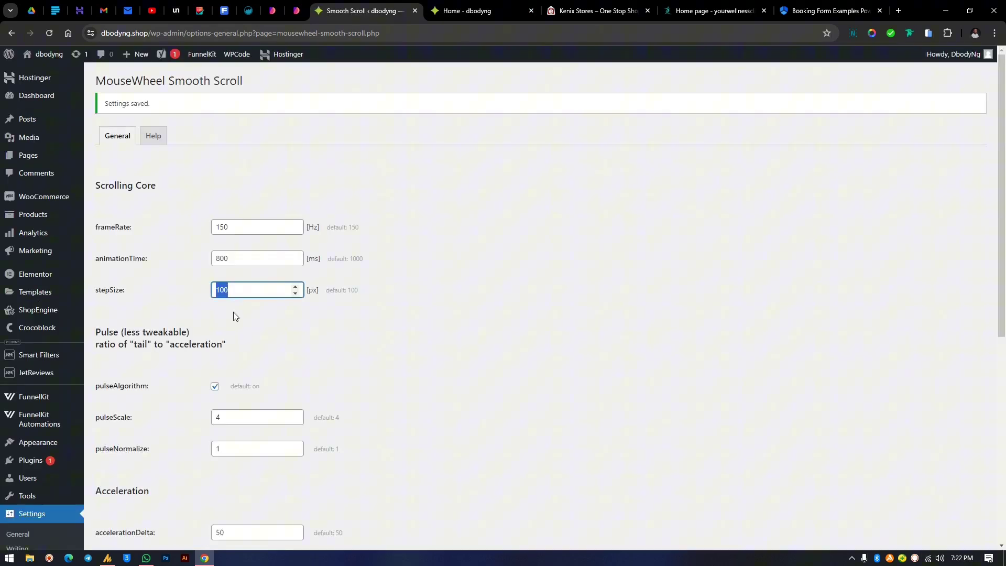
text(50)
scroll(411, 404, down, 7)
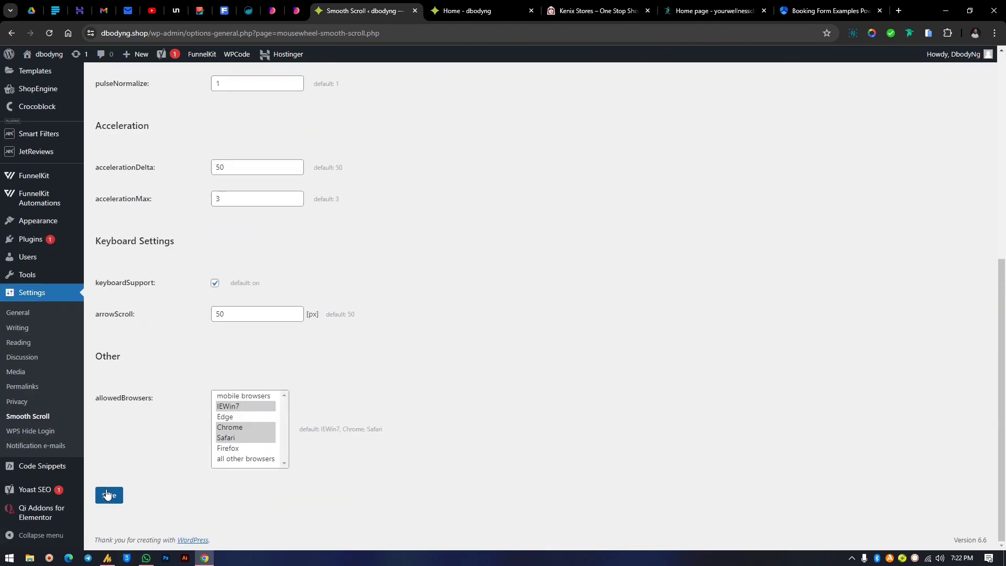
click(109, 495)
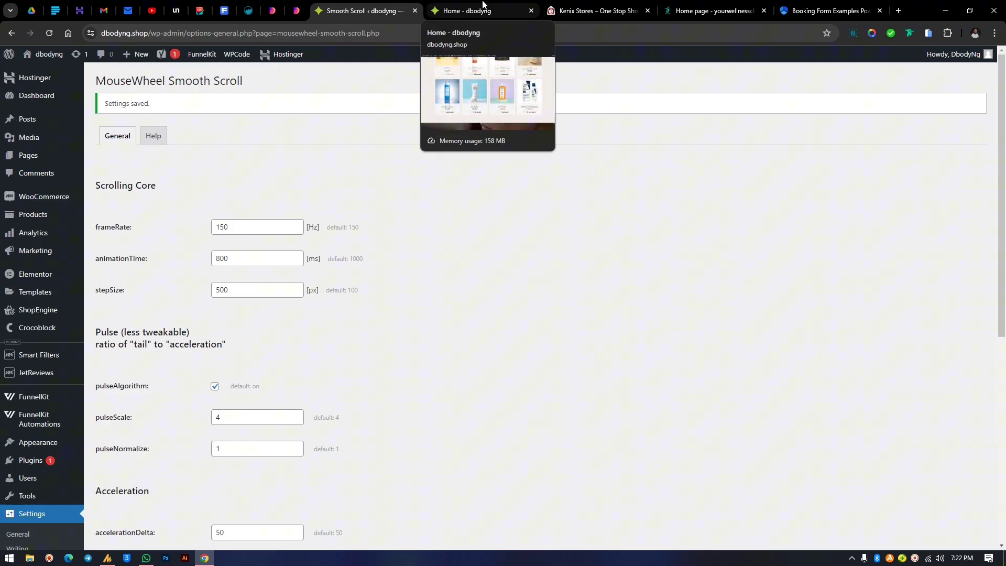
Step: Test the current scrolling on the storefront, switching back and forth with the settings tab
click(481, 9)
scroll(473, 186, up, 15)
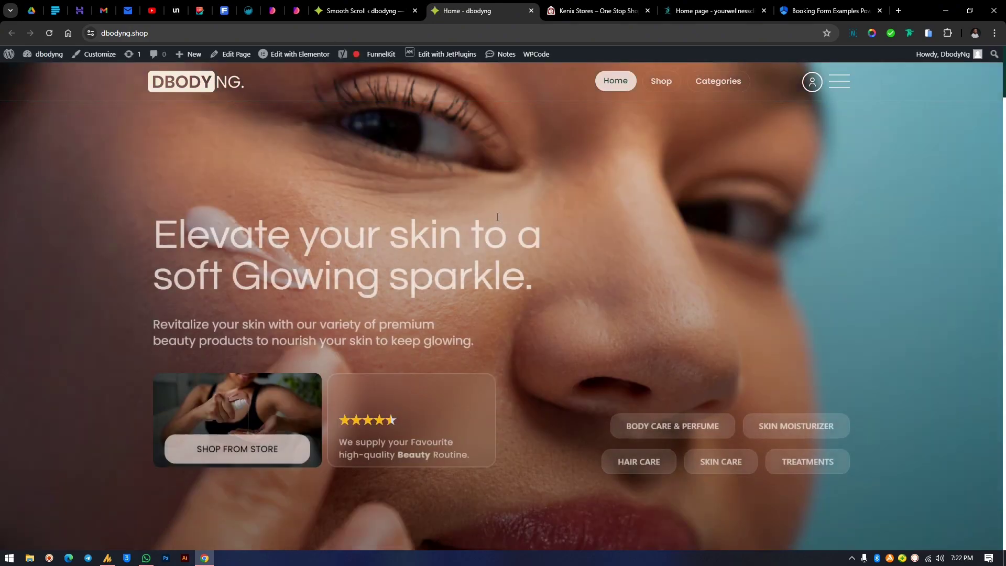
scroll(496, 219, down, 15)
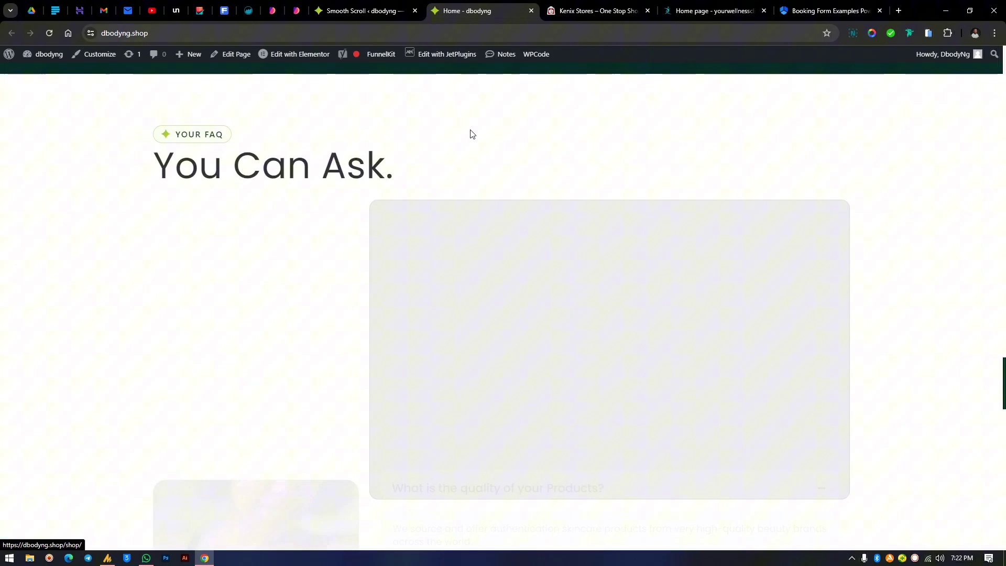
scroll(470, 133, down, 2)
key(ctrl+shift+Tab)
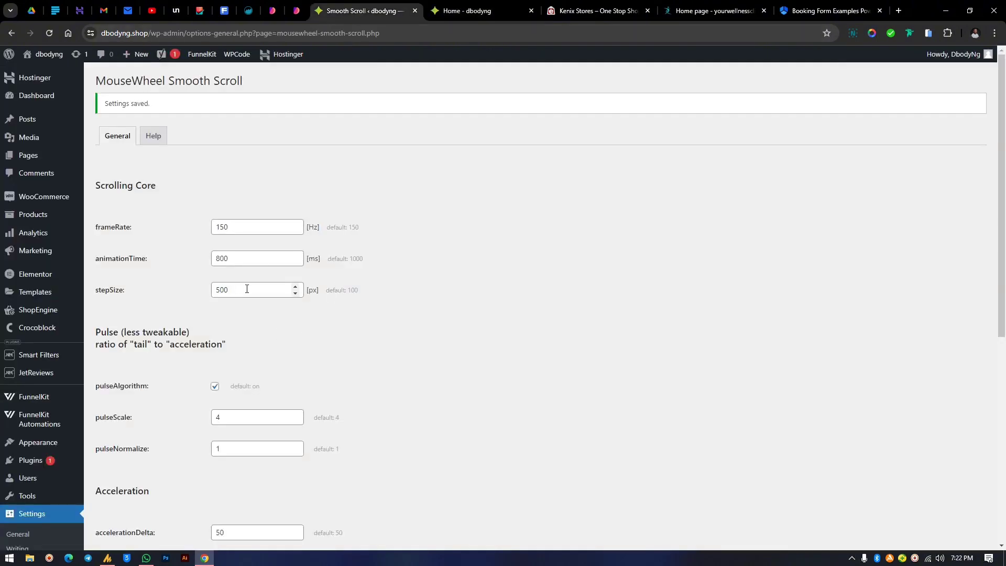
key(ctrl+Tab)
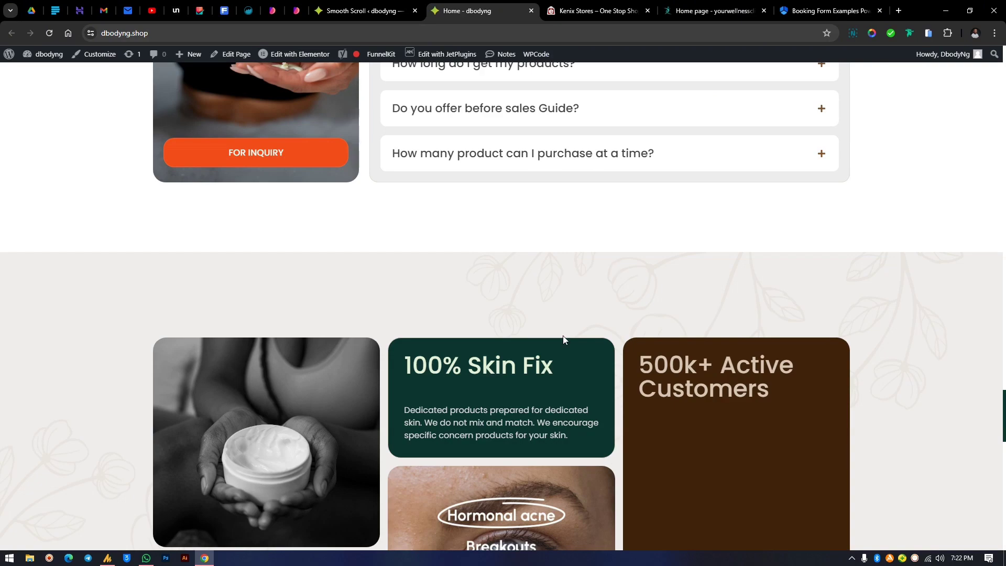
key(ctrl+shift+Tab)
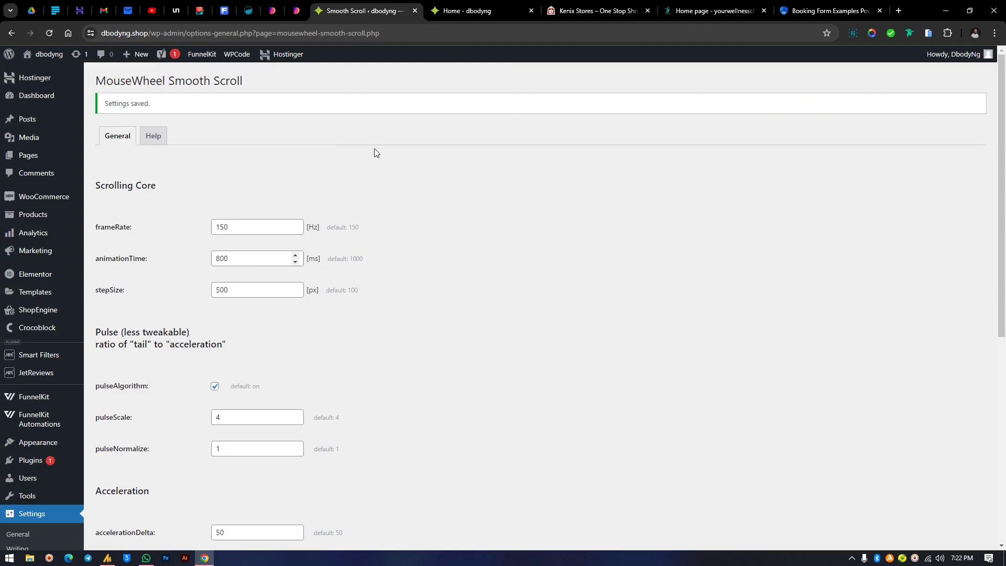
click(471, 11)
key(ctrl+shift+Tab)
Step: Enter a stepSize of 1000 and scroll the storefront down to its footer to test it
text(1000)
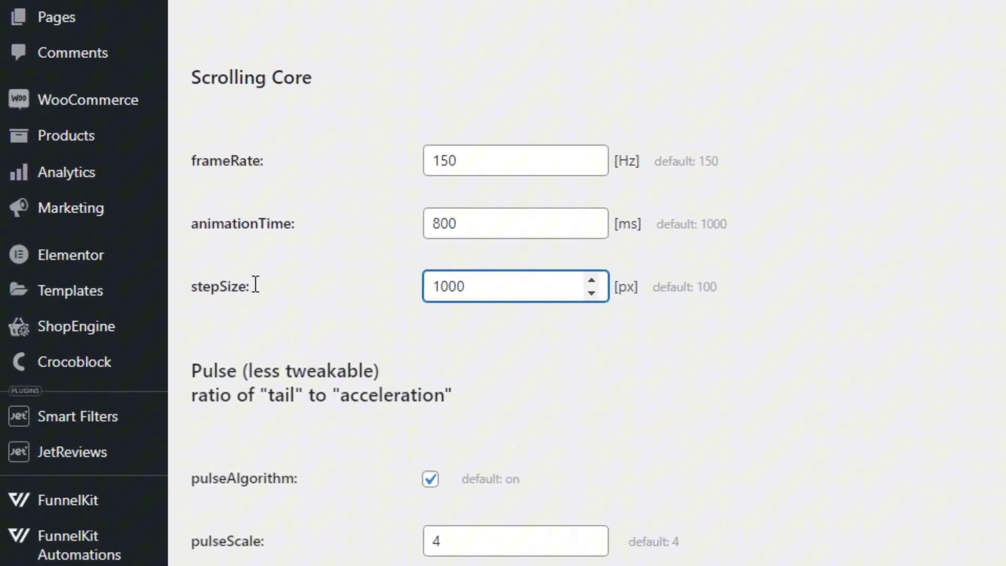
scroll(184, 301, down, 5)
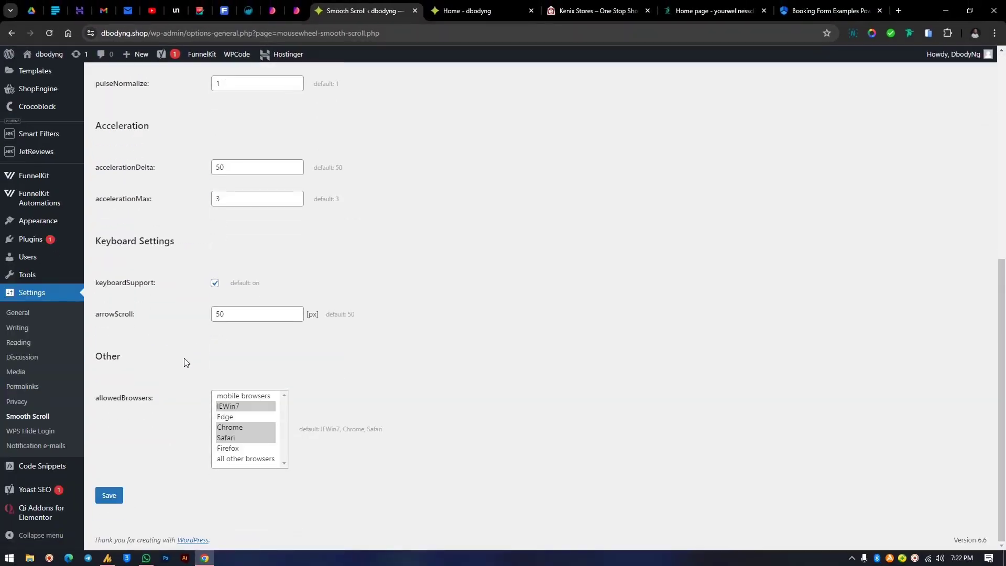
click(497, 8)
scroll(405, 300, up, 10)
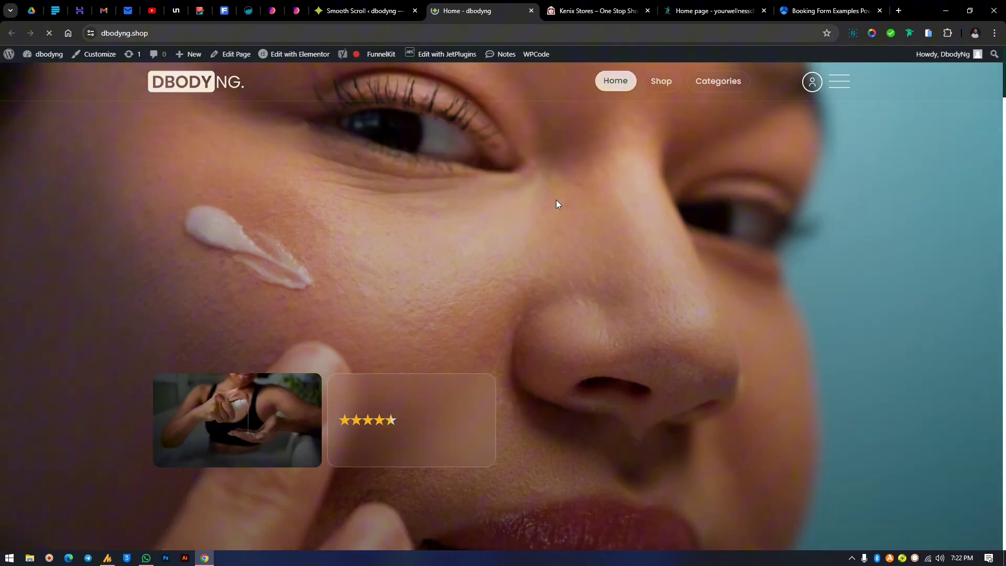
scroll(556, 203, down, 15)
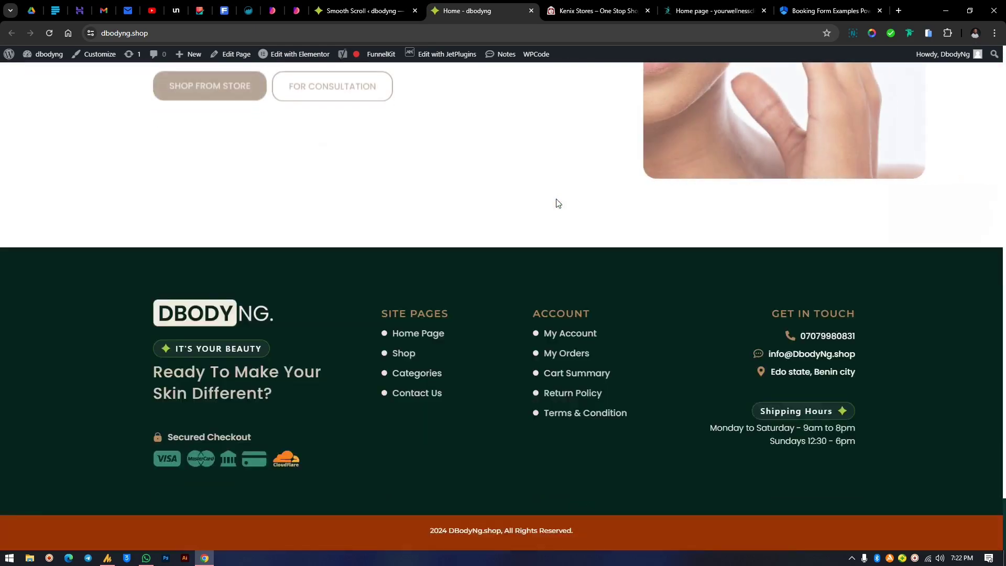
click(375, 9)
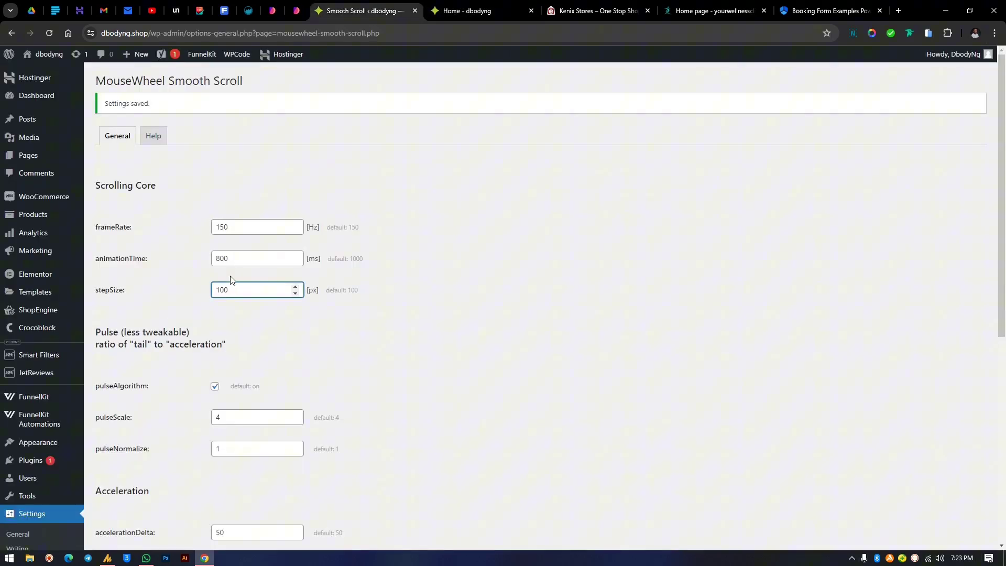
double_click(241, 256)
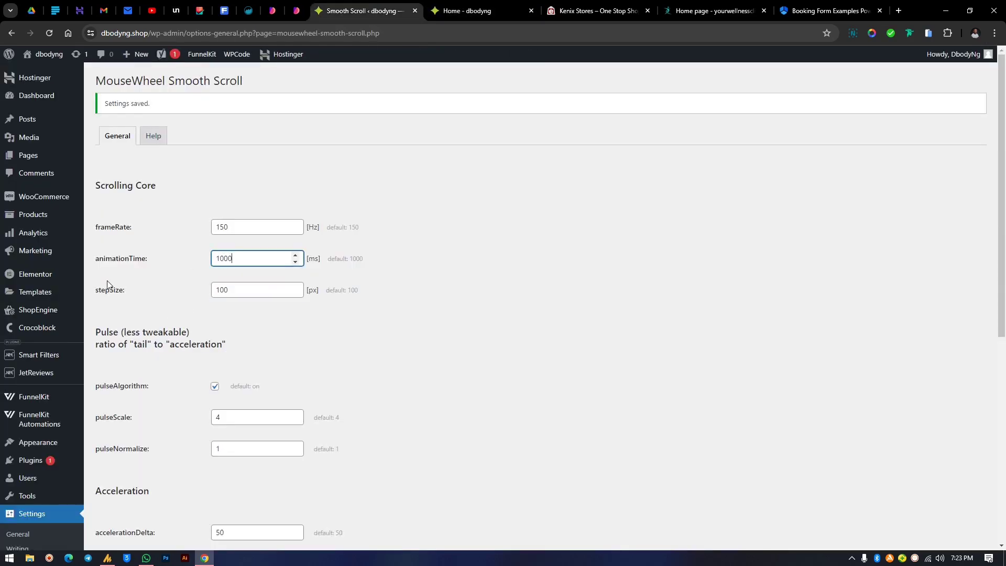
scroll(429, 272, down, 7)
mouse_move(53, 518)
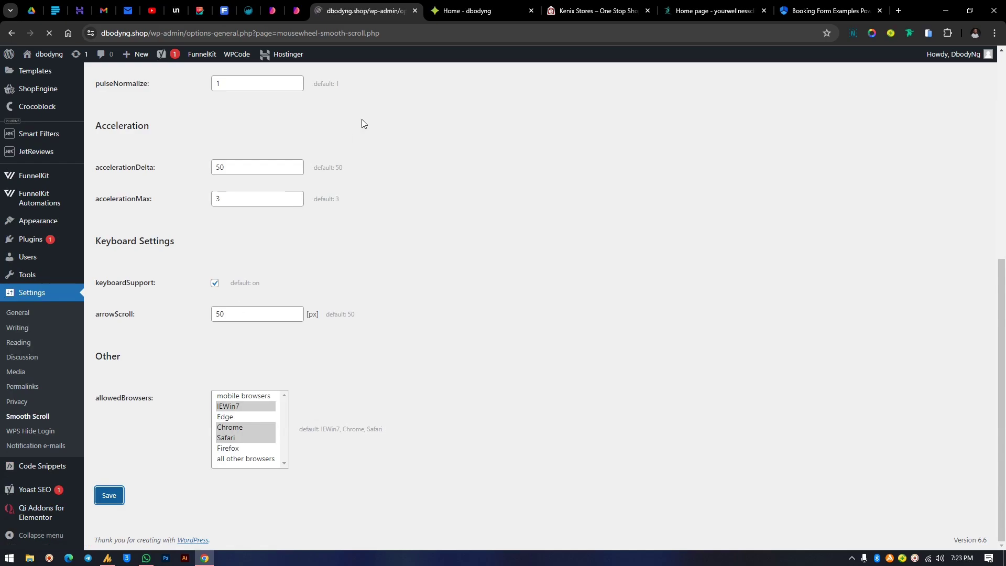
click(466, 11)
scroll(325, 338, up, 5)
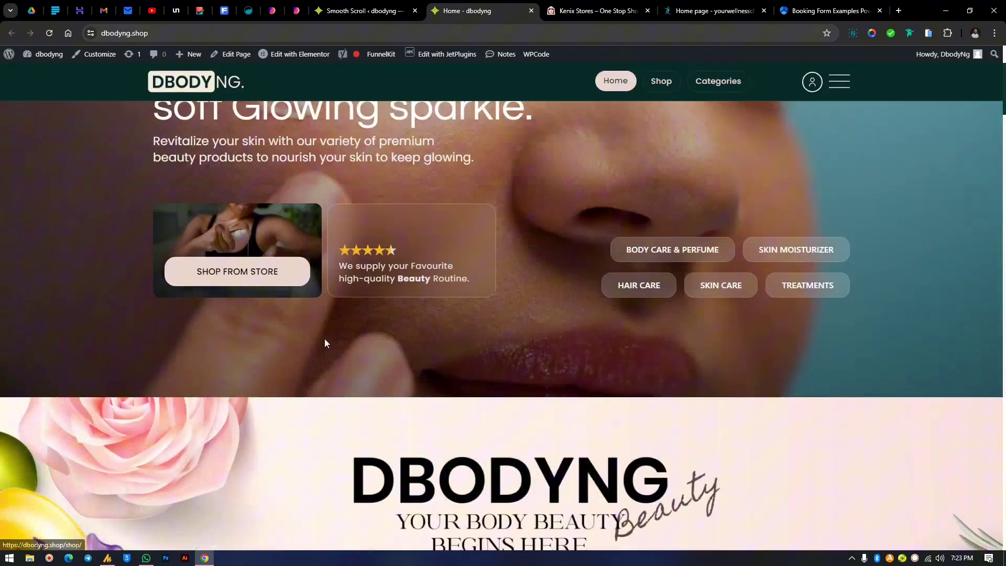
scroll(324, 343, up, 3)
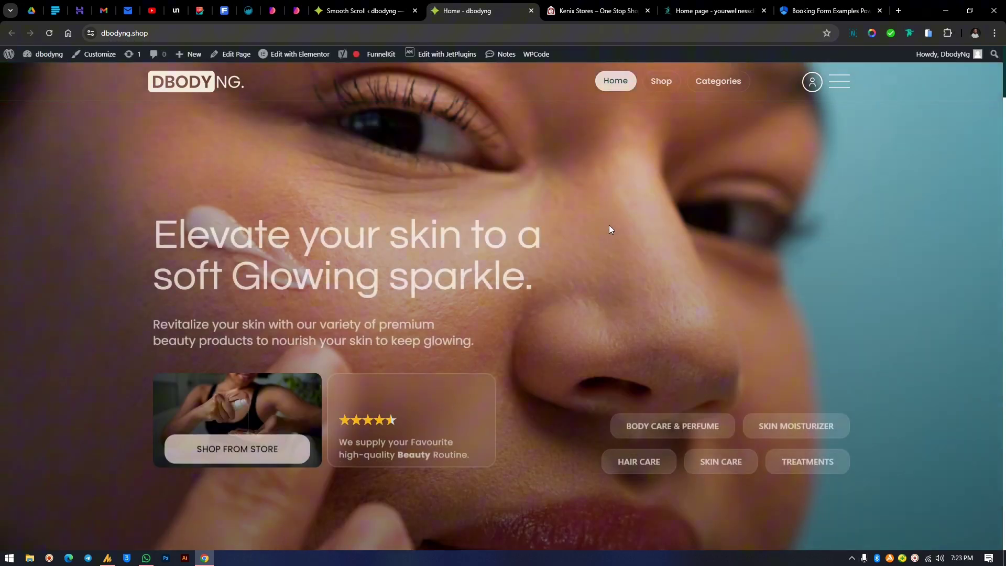
scroll(610, 226, down, 10)
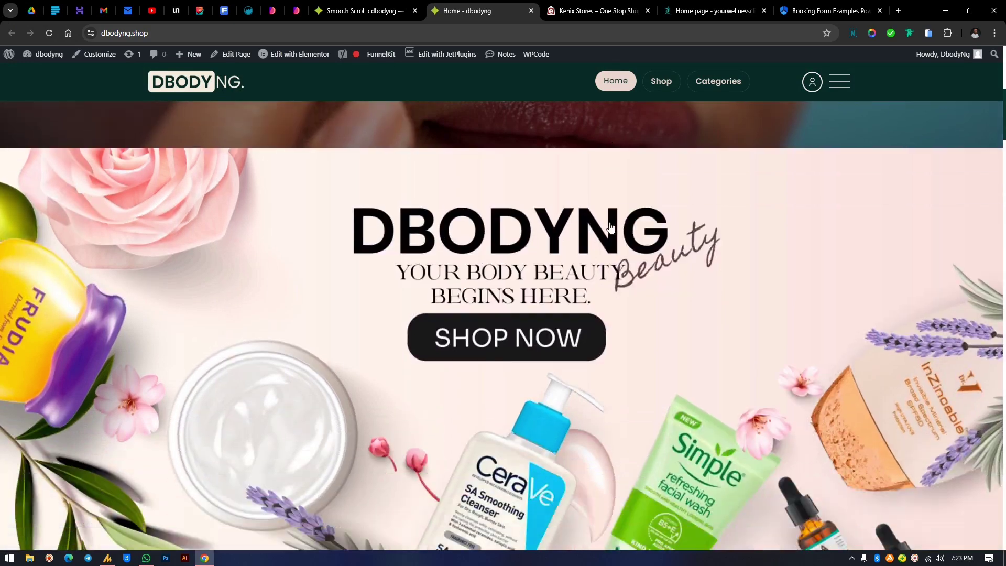
scroll(610, 227, down, 6)
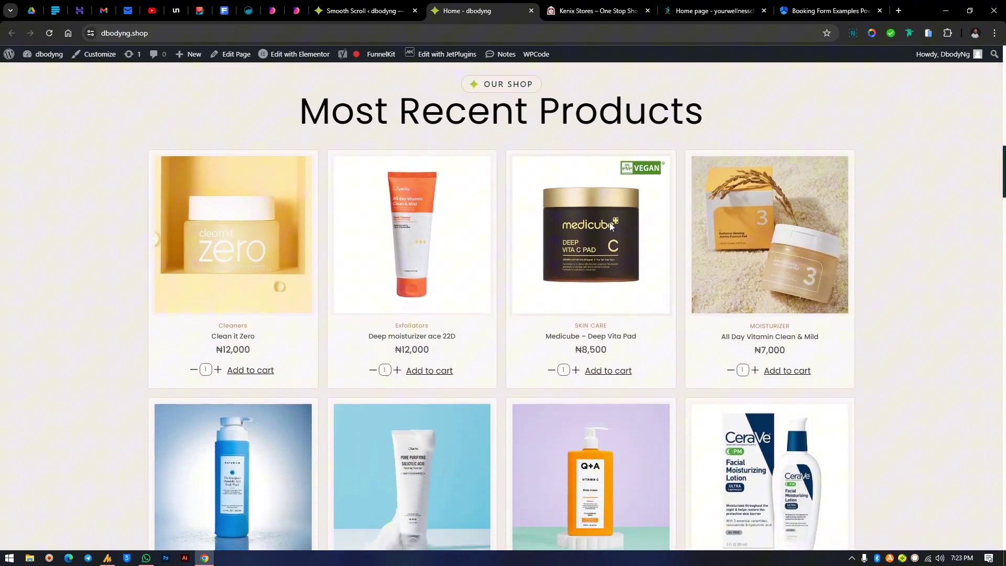
scroll(609, 224, down, 12)
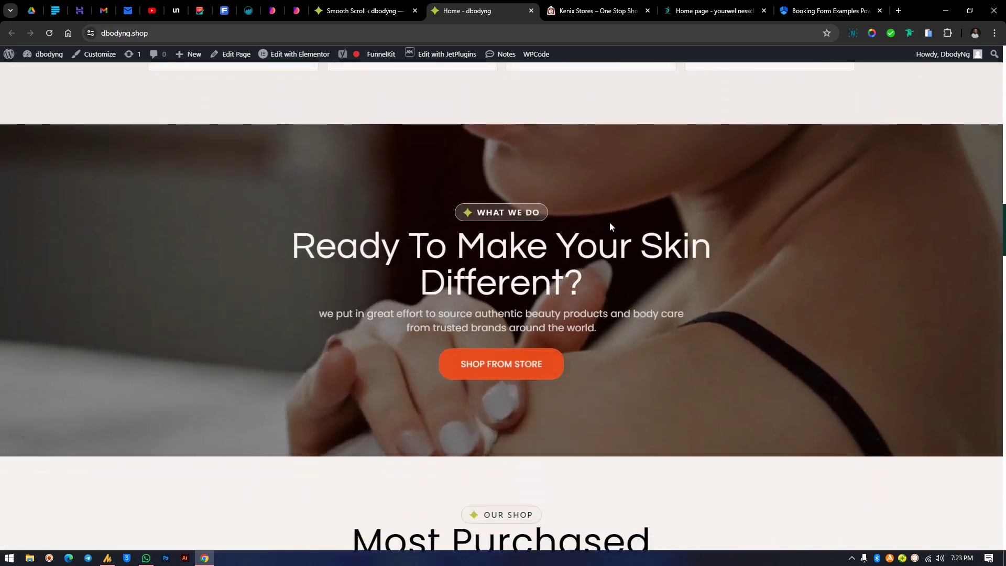
scroll(610, 224, down, 12)
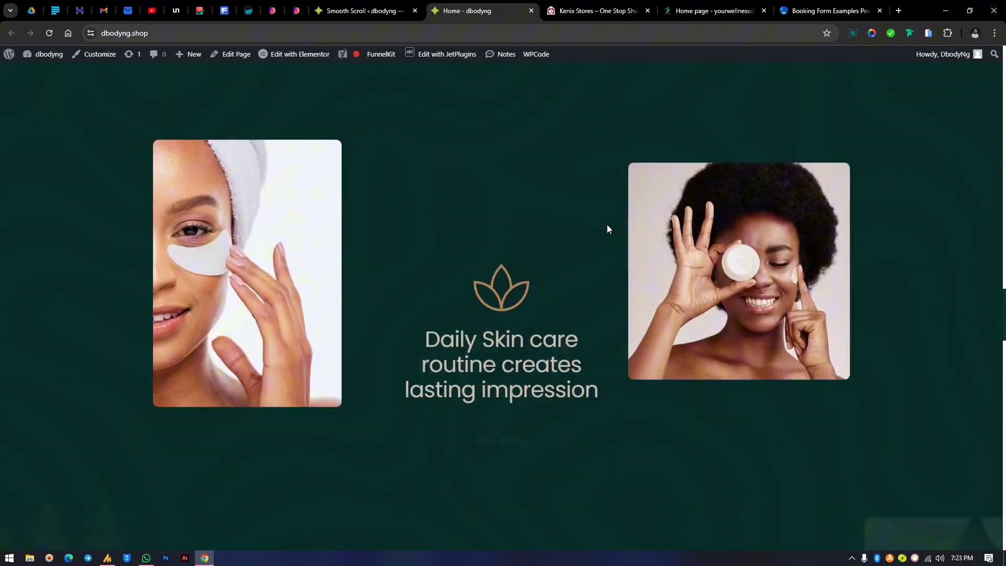
scroll(606, 224, up, 15)
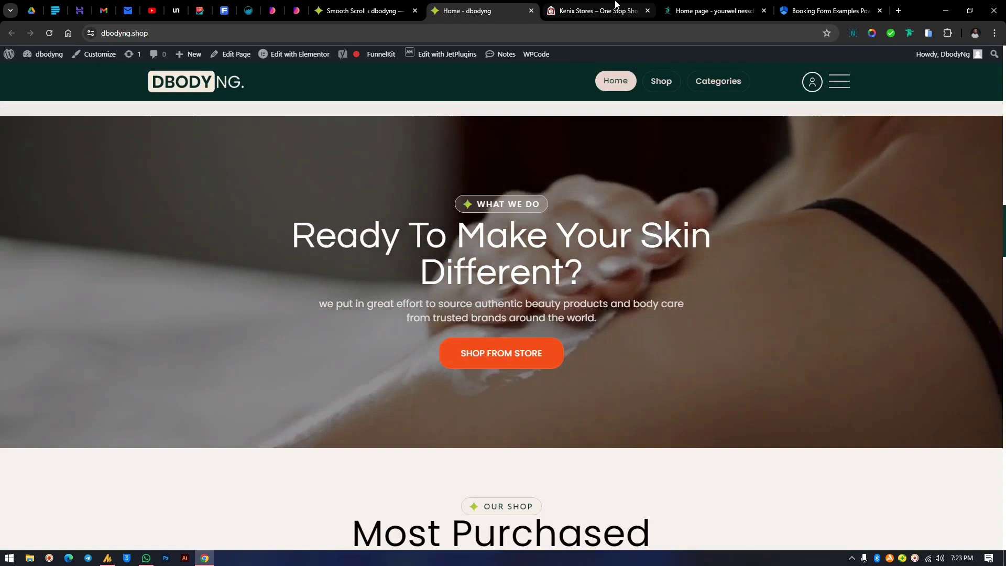
key(ctrl+Tab)
click(471, 10)
scroll(503, 262, up, 5)
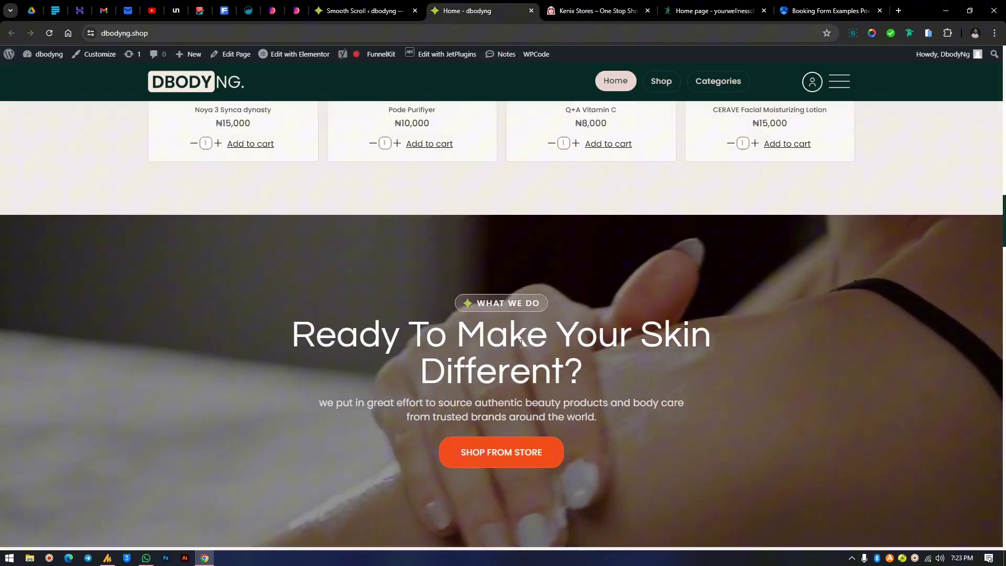
scroll(464, 268, up, 8)
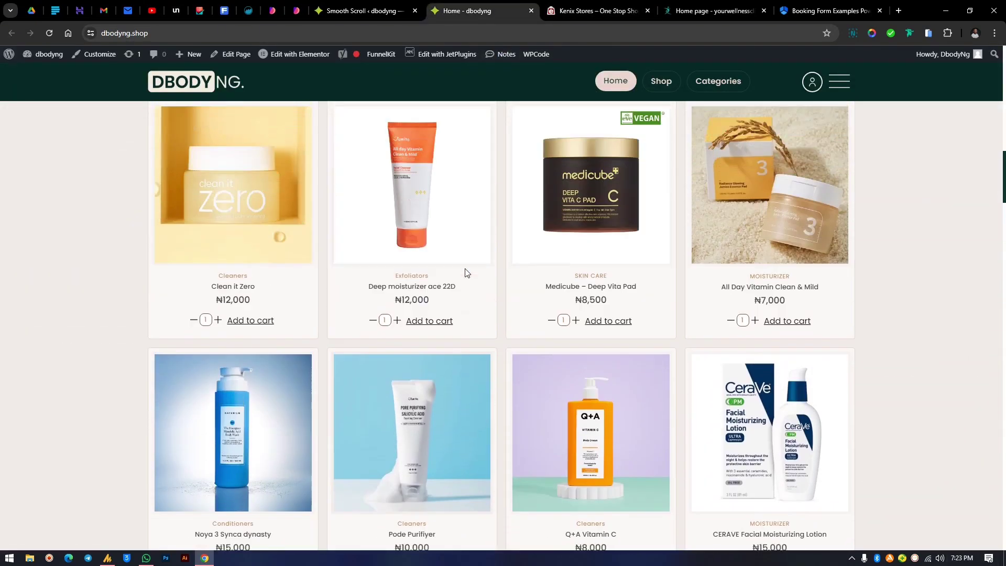
scroll(466, 273, up, 10)
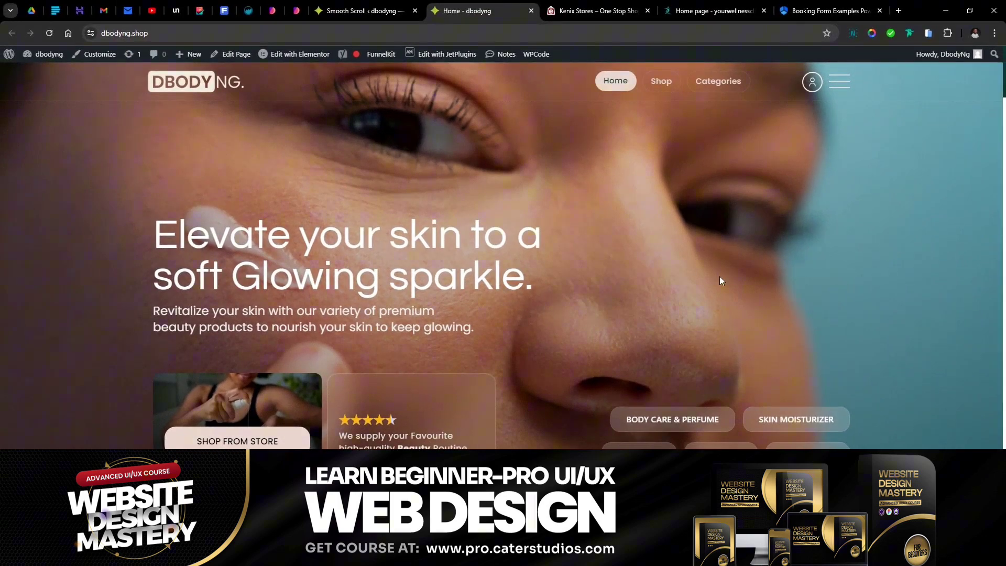
Step: Look over the Kenix, Amelia and wellness clinic tabs, then preview Home - dbodyng in the mobile simulator
click(589, 8)
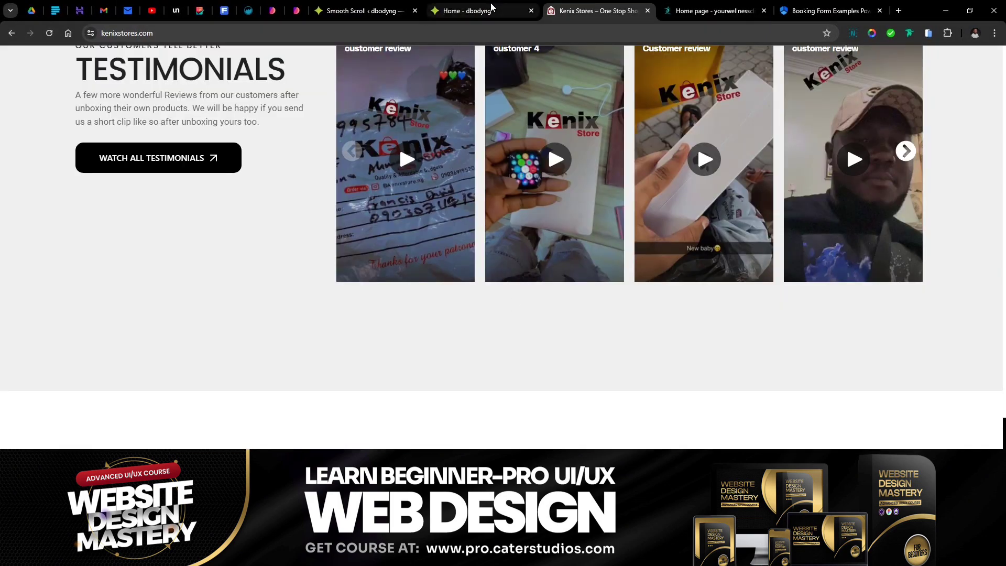
click(465, 7)
click(349, 7)
click(465, 7)
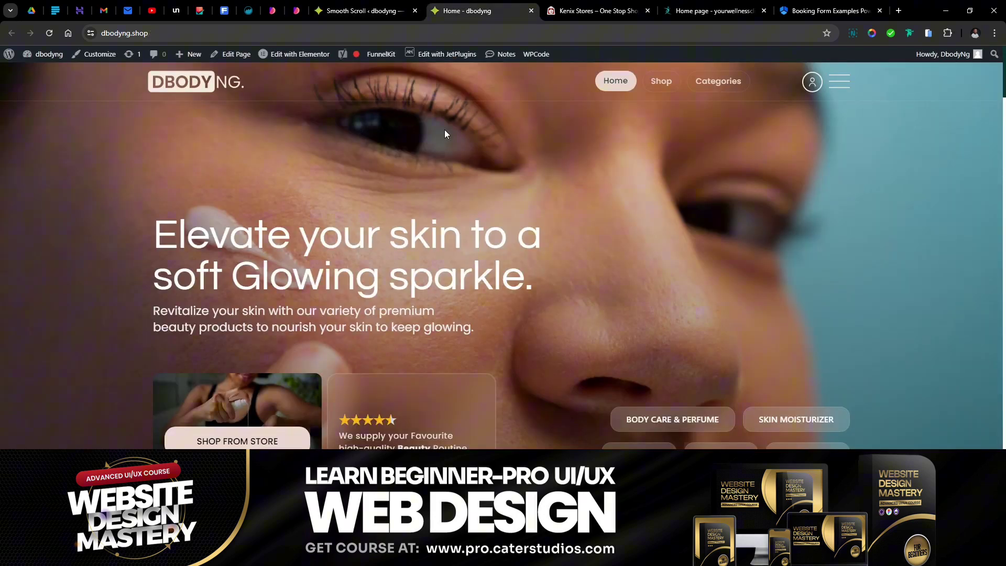
click(828, 9)
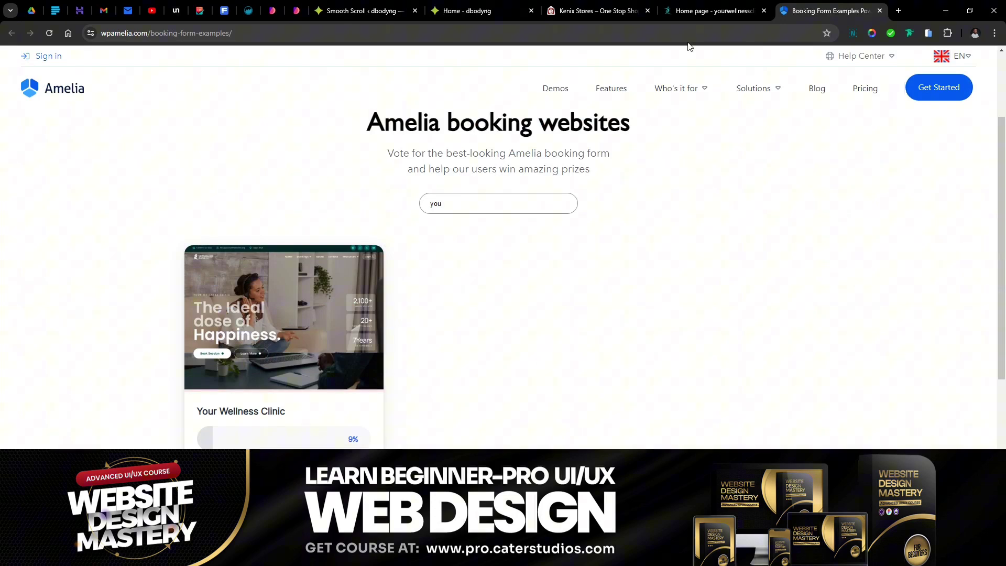
click(713, 11)
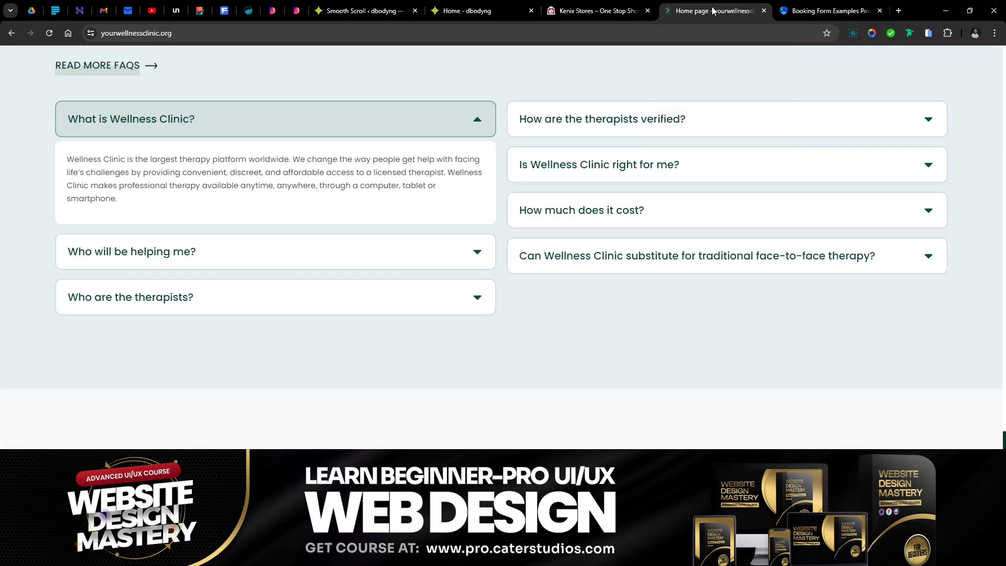
click(462, 11)
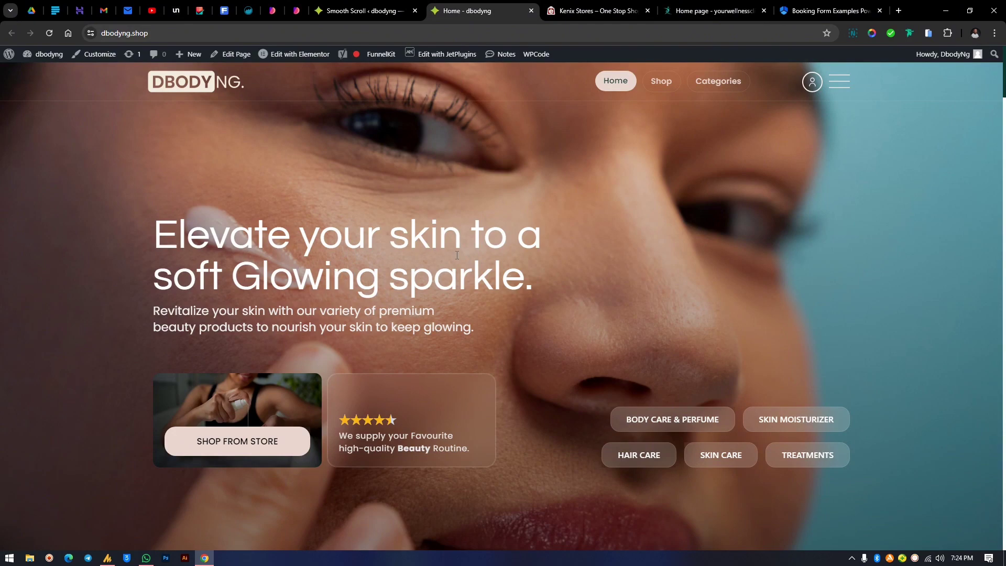
click(929, 34)
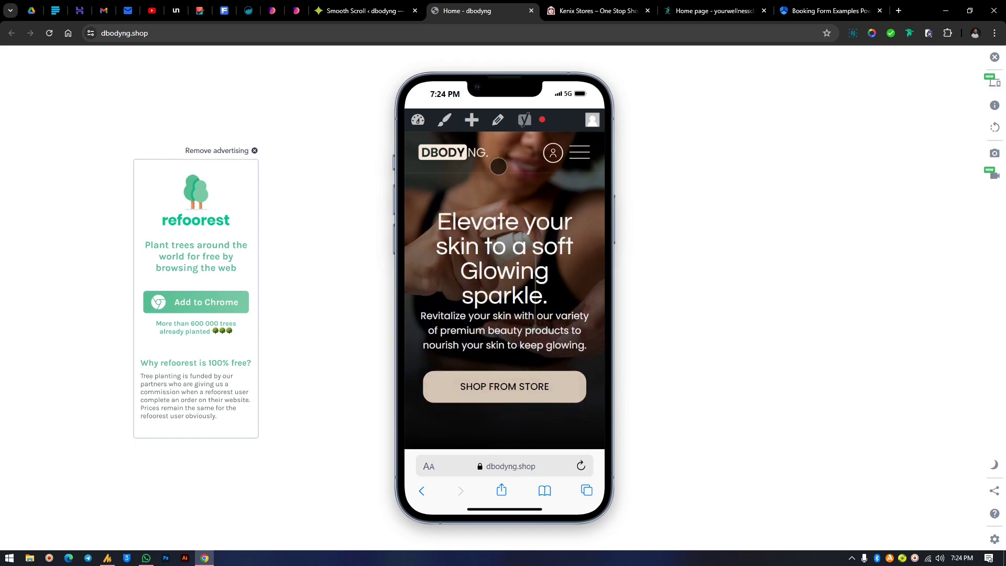
Step: Switch the simulated device to a Xiaomi Mi 11i and scroll the preview up and down
click(992, 81)
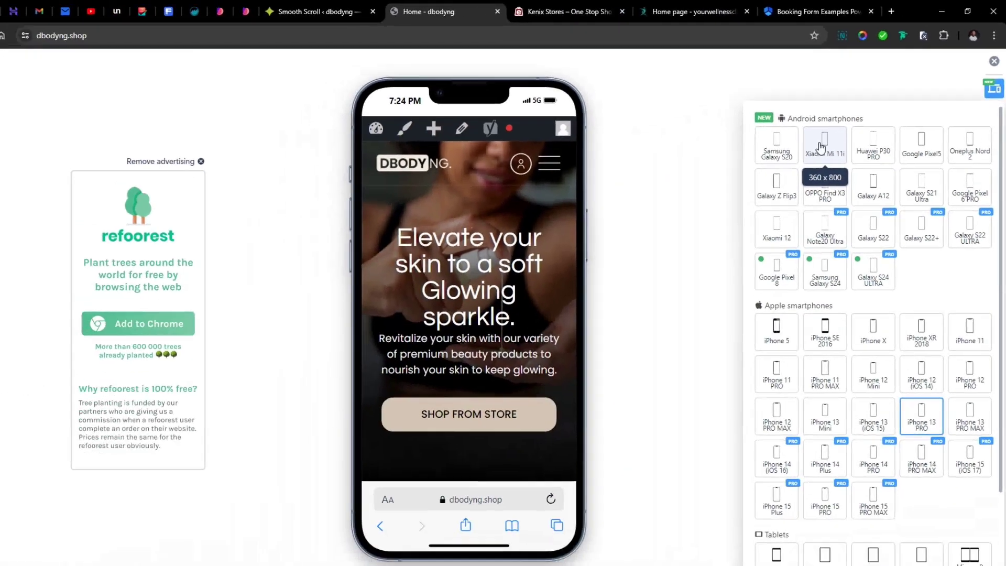
click(662, 274)
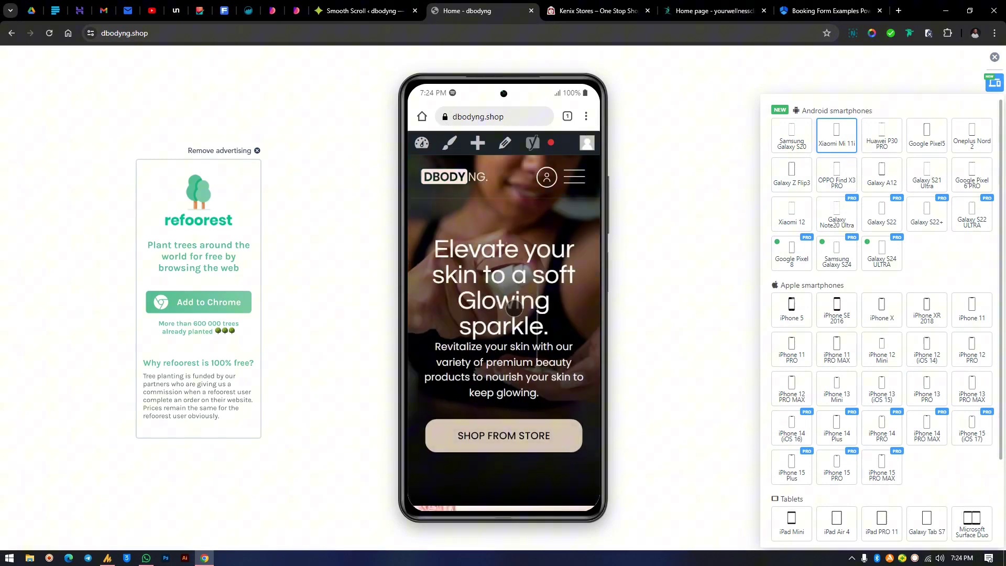
scroll(513, 308, down, 8)
scroll(486, 283, up, 8)
scroll(436, 319, down, 10)
scroll(461, 292, up, 10)
Step: Open the site's hamburger menu, expand CATEGORIES, then close the menu
click(575, 176)
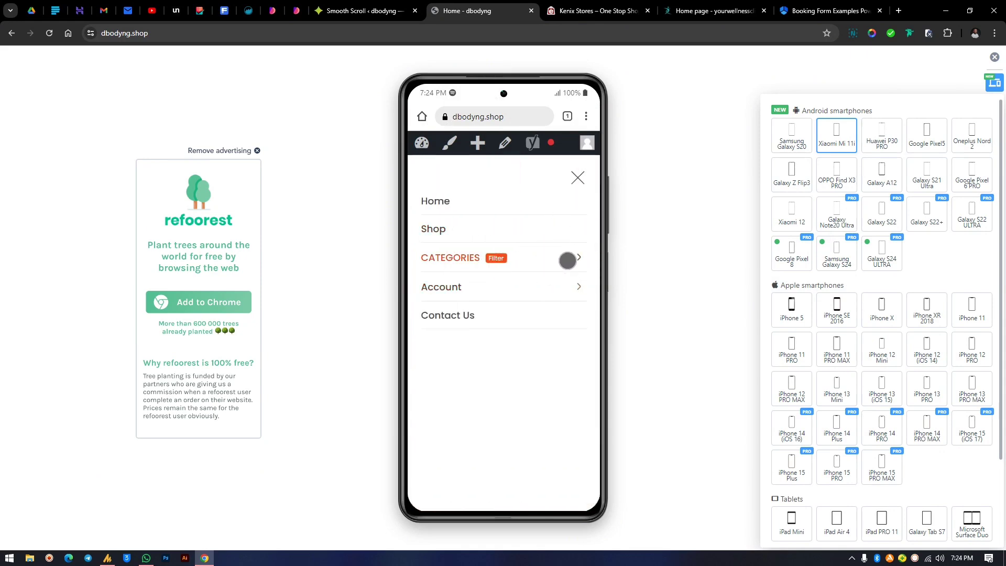
click(568, 258)
click(577, 179)
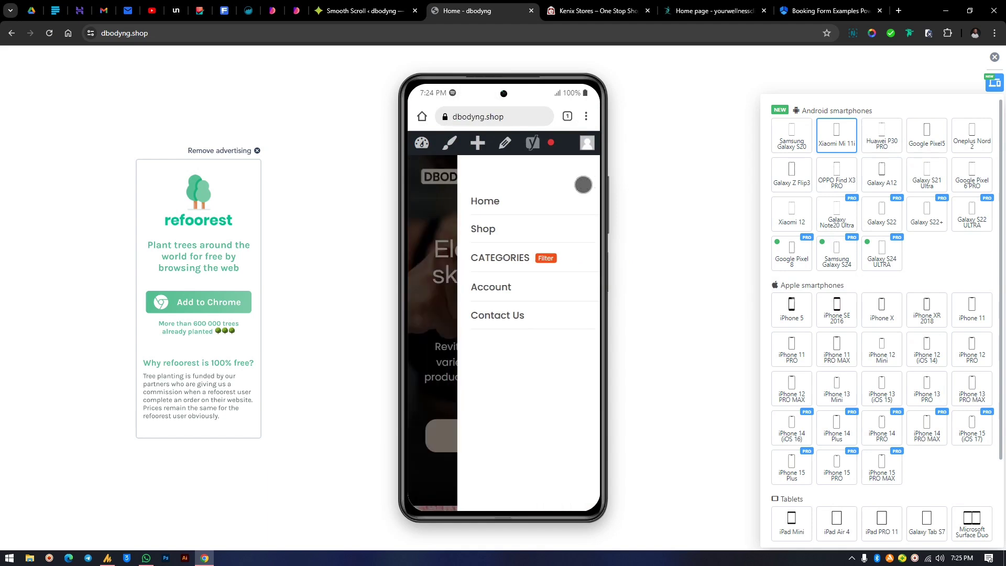
click(577, 180)
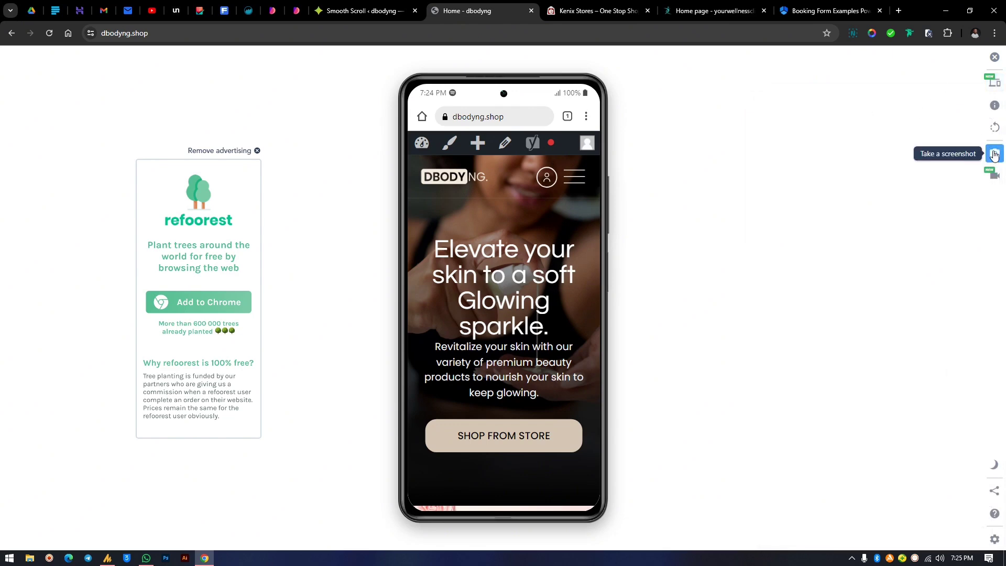
Step: Take a screenshot of the phone preview including the device frame
click(993, 154)
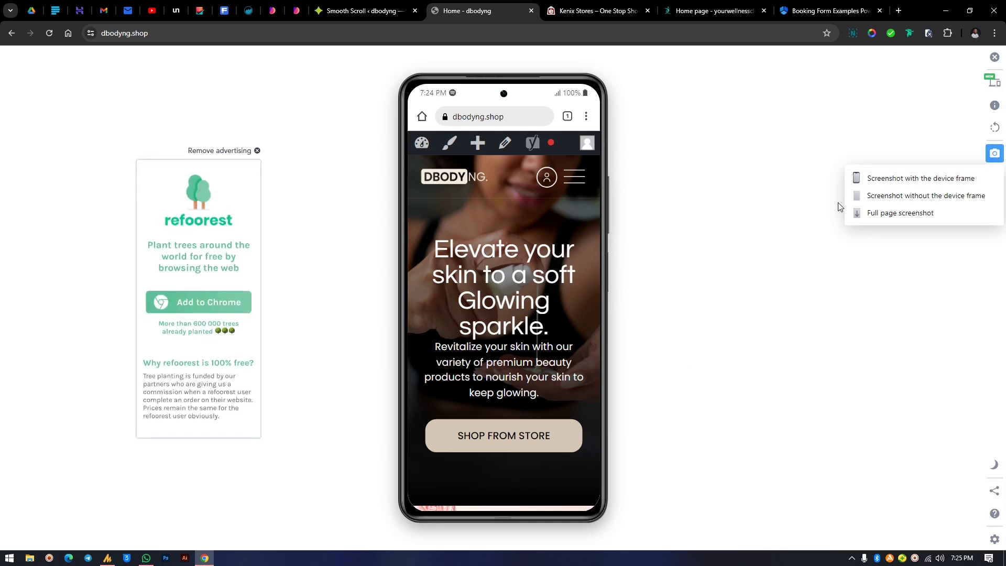
click(889, 180)
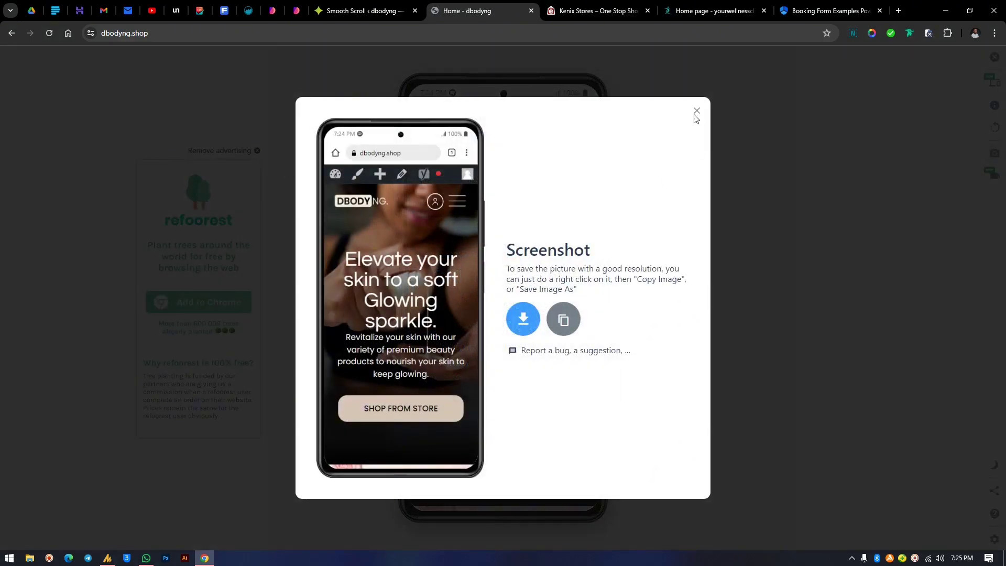
click(695, 112)
Step: Take a screenshot without the device frame, then go back to the Smooth Scroll settings page
click(994, 152)
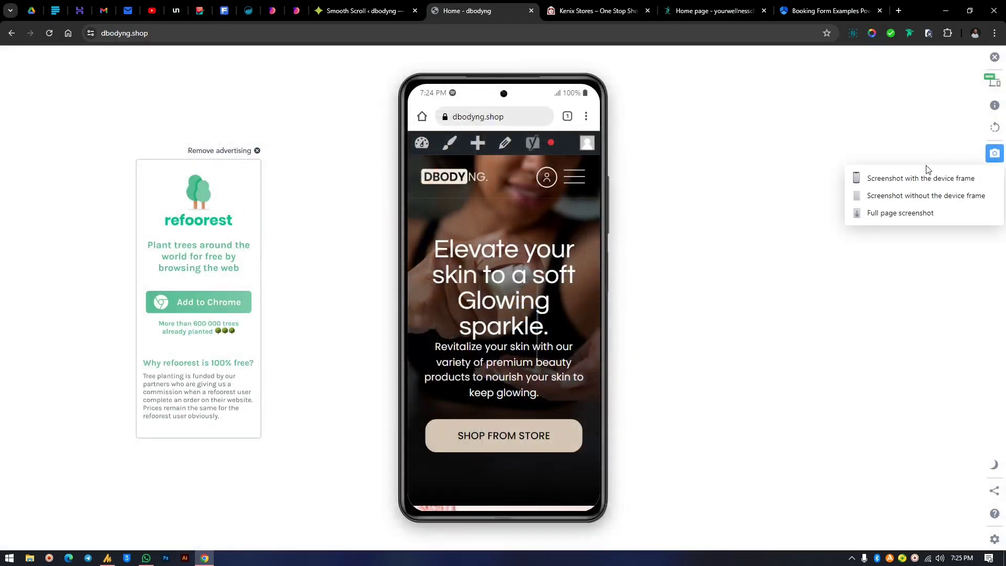
click(903, 195)
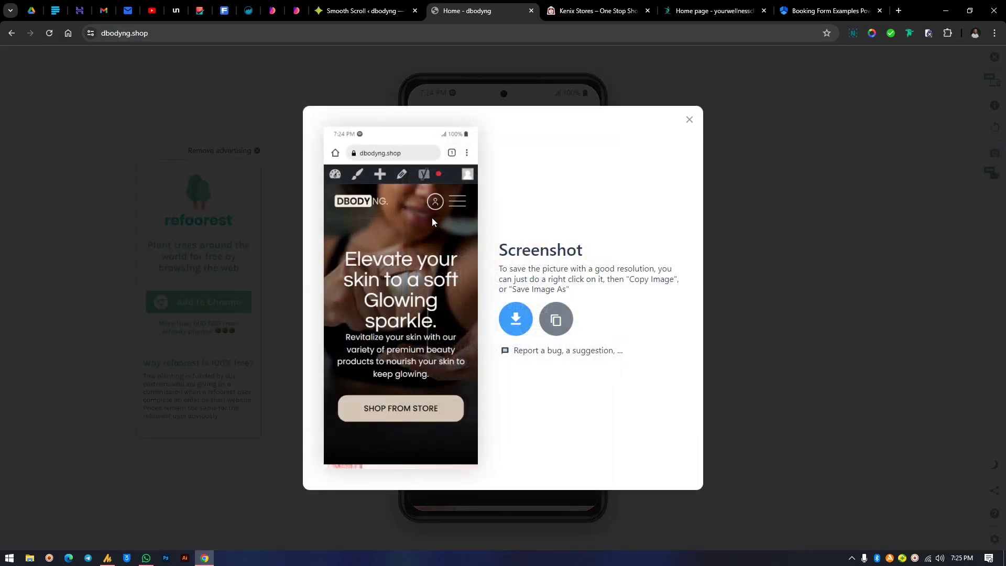
click(690, 119)
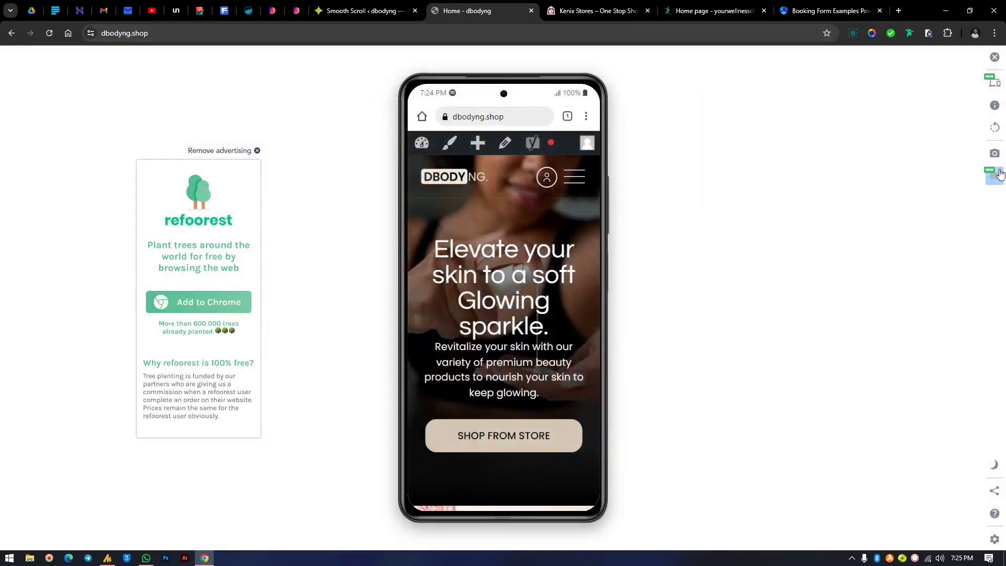
click(994, 153)
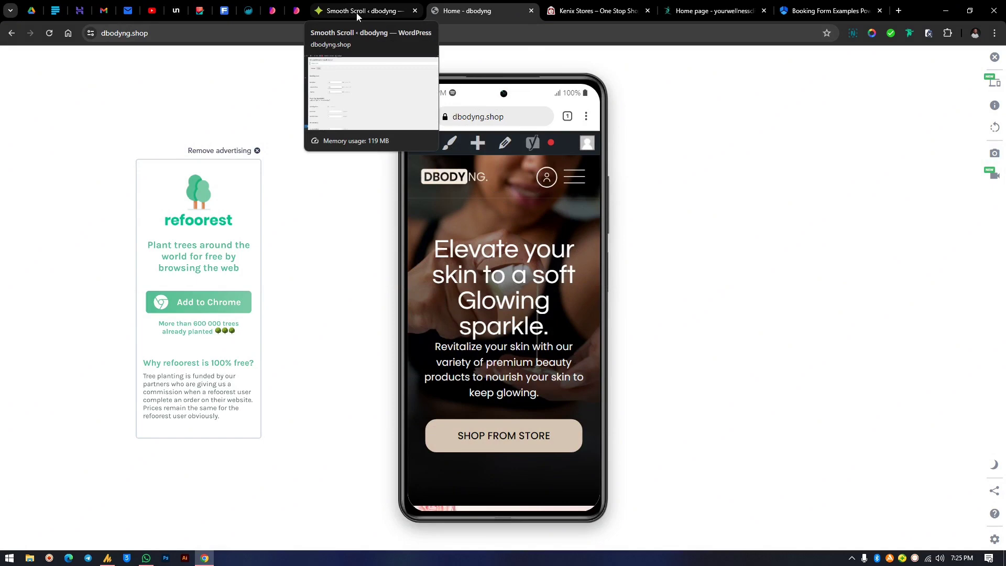
click(359, 6)
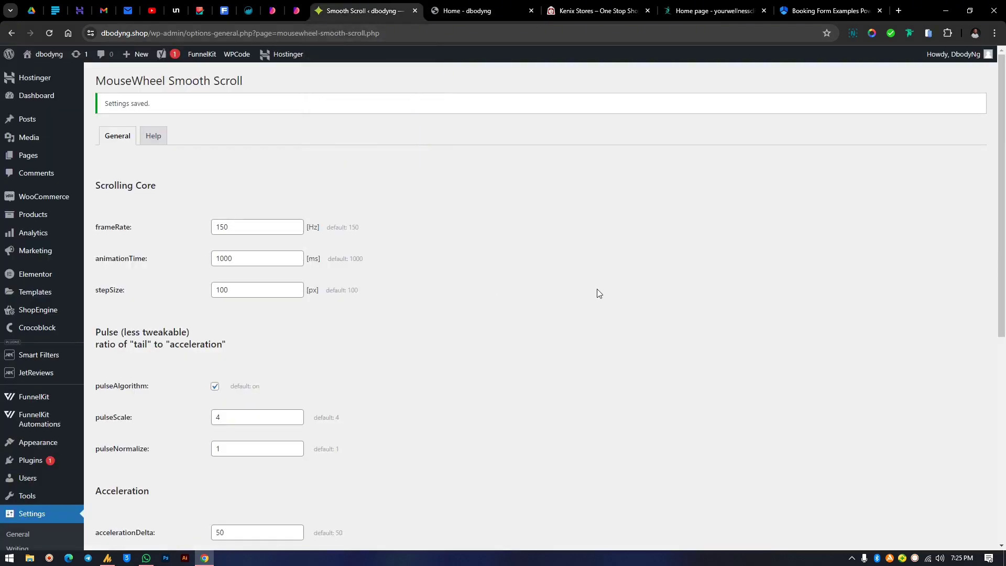